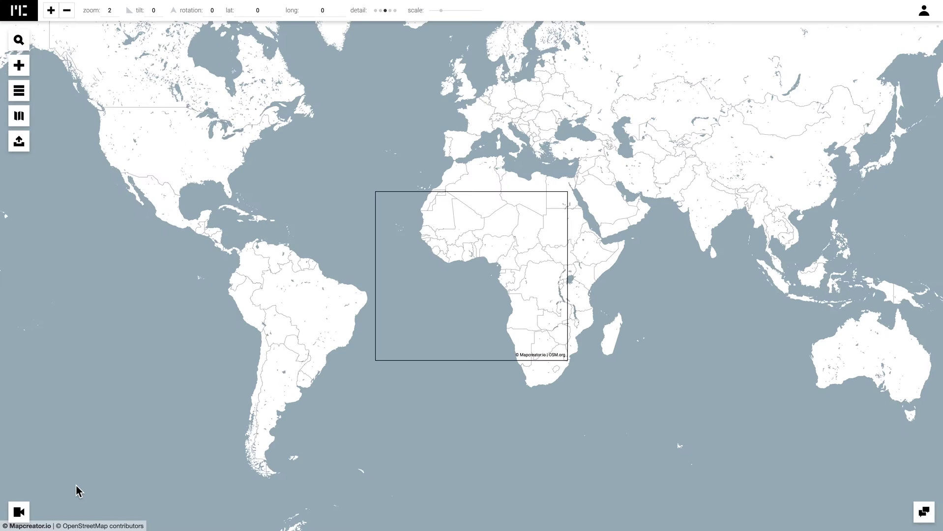
# Step: Start a map animation and set its video frame to 16:9 landscape after briefly trying 9:16
pyautogui.click(19, 514)
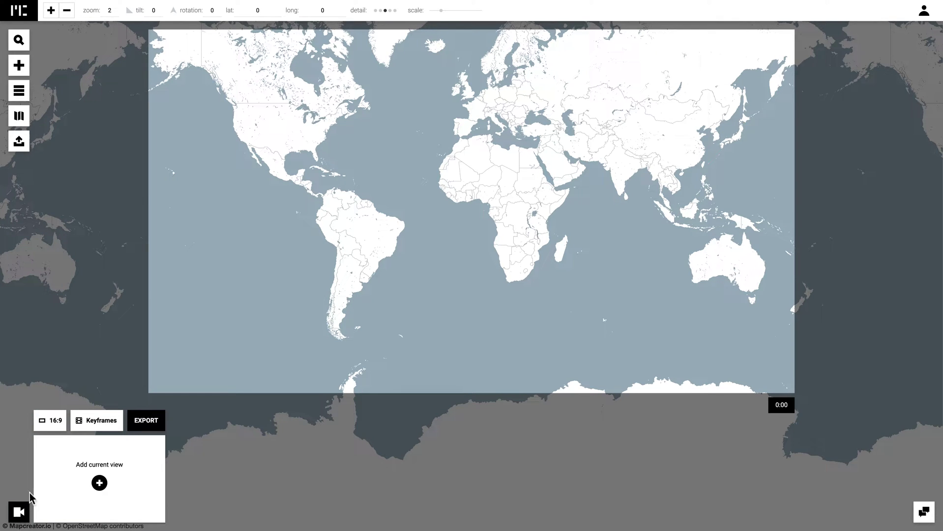
pyautogui.click(65, 428)
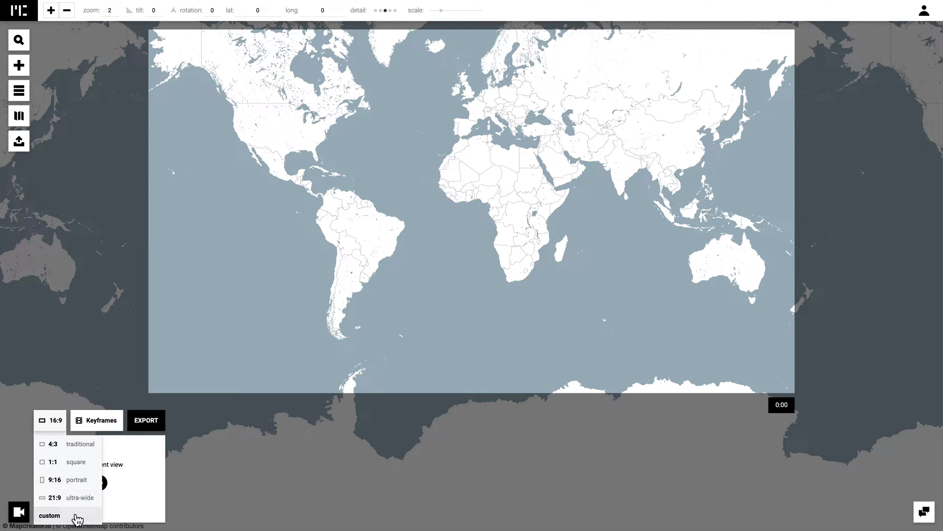
pyautogui.click(81, 480)
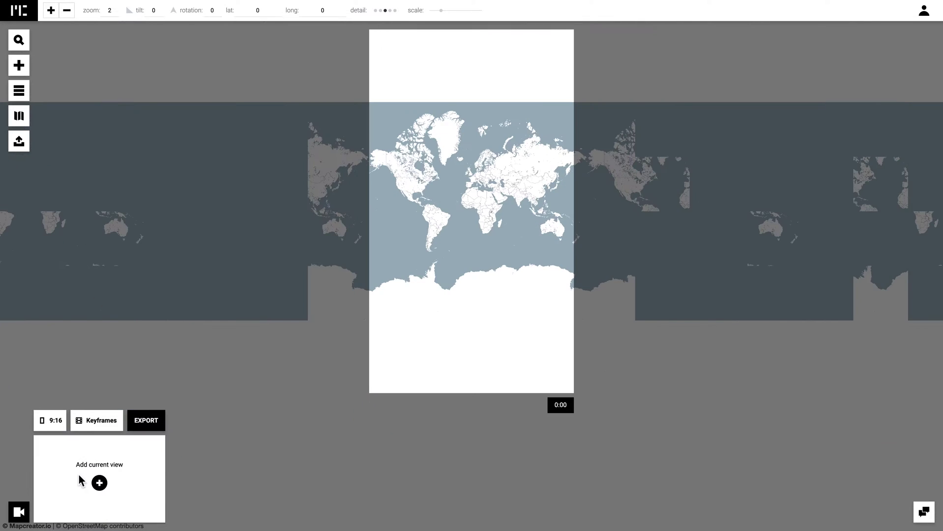
pyautogui.click(62, 432)
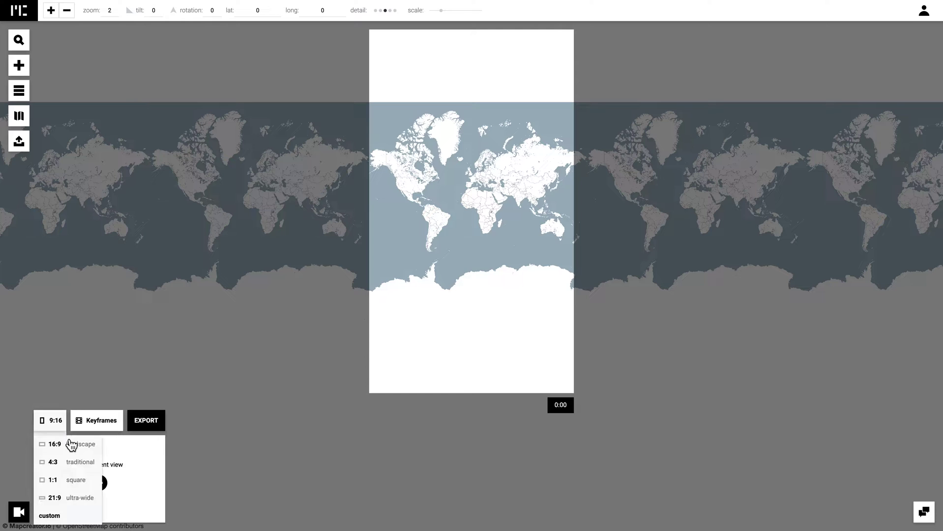
pyautogui.click(75, 442)
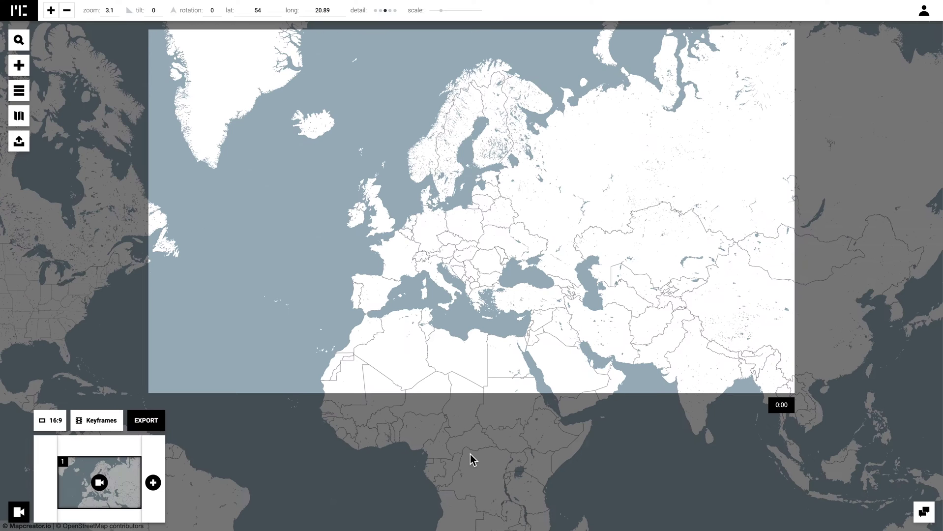
# Step: Zoom in and pan the map to centre Austria and the Alps
pyautogui.scroll(2, 446, 254)
pyautogui.scroll(5, 445, 251)
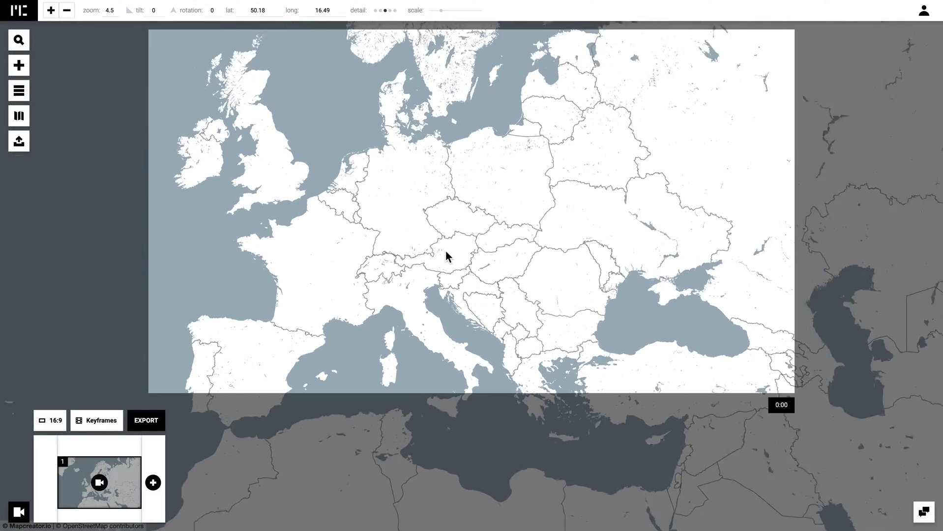
pyautogui.moveTo(453, 250); pyautogui.dragTo(454, 234)
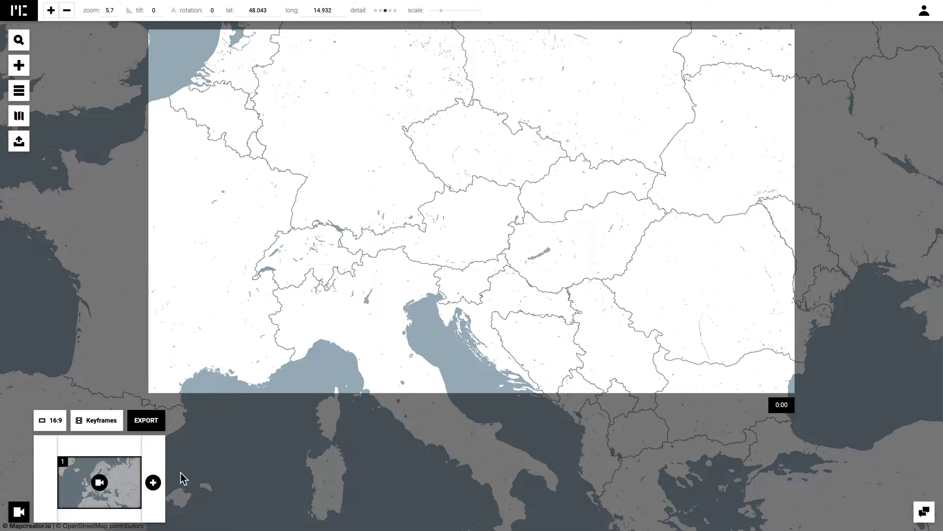
# Step: Add a second central Europe keyframe with a 3-second eased transition, then open Add Elements
pyautogui.click(153, 482)
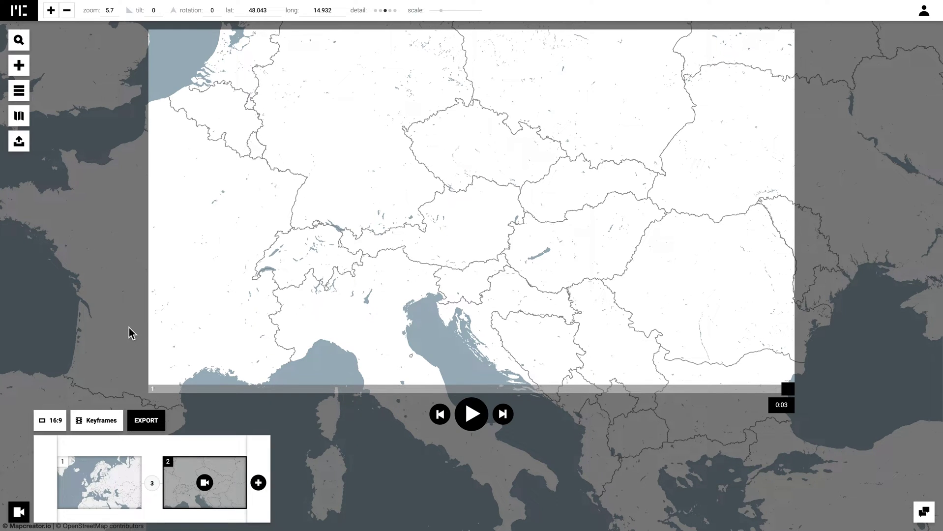
pyautogui.click(152, 483)
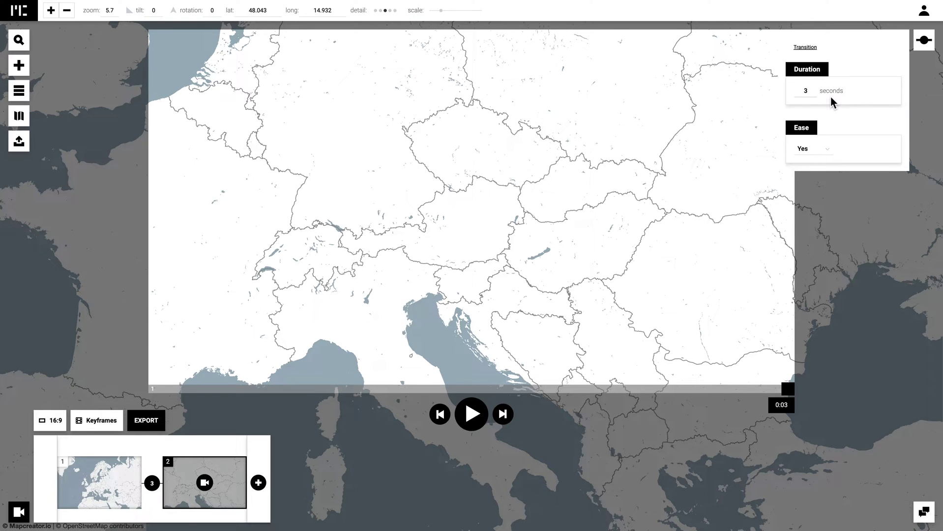
pyautogui.click(829, 150)
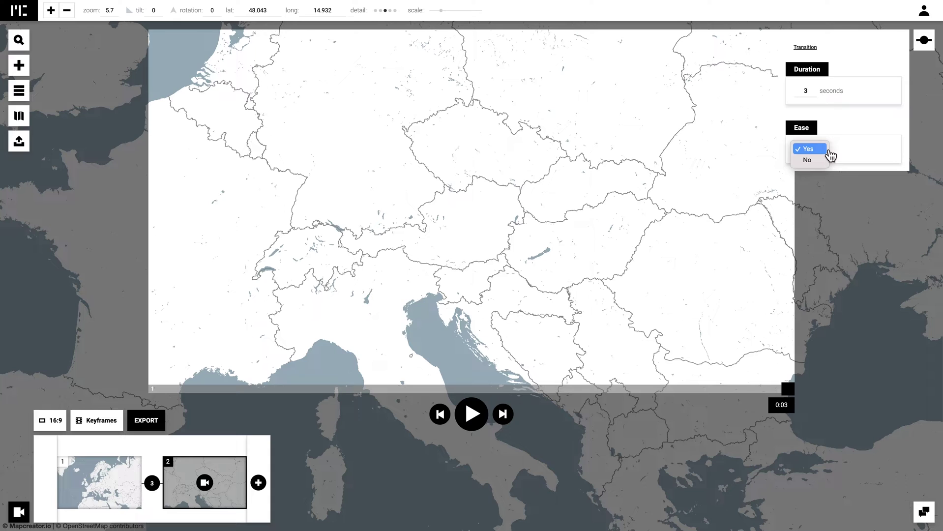
pyautogui.click(828, 150)
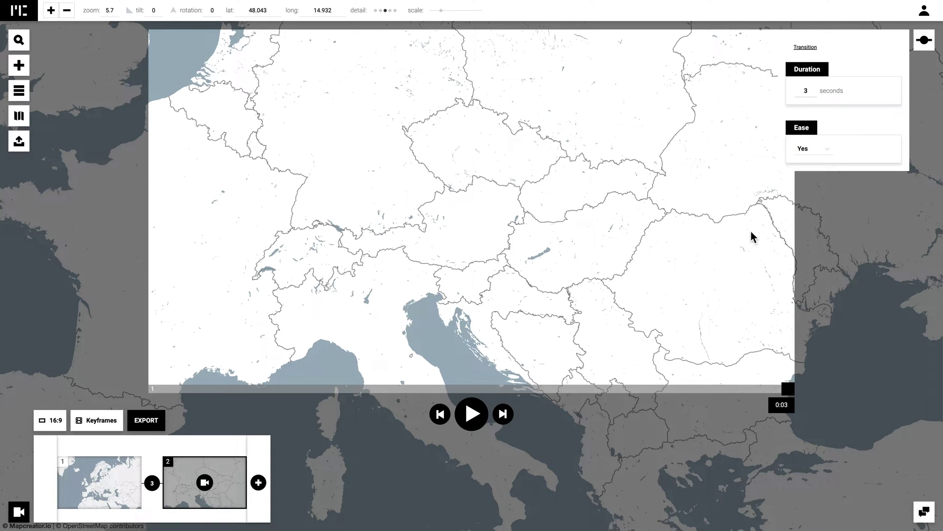
pyautogui.click(924, 45)
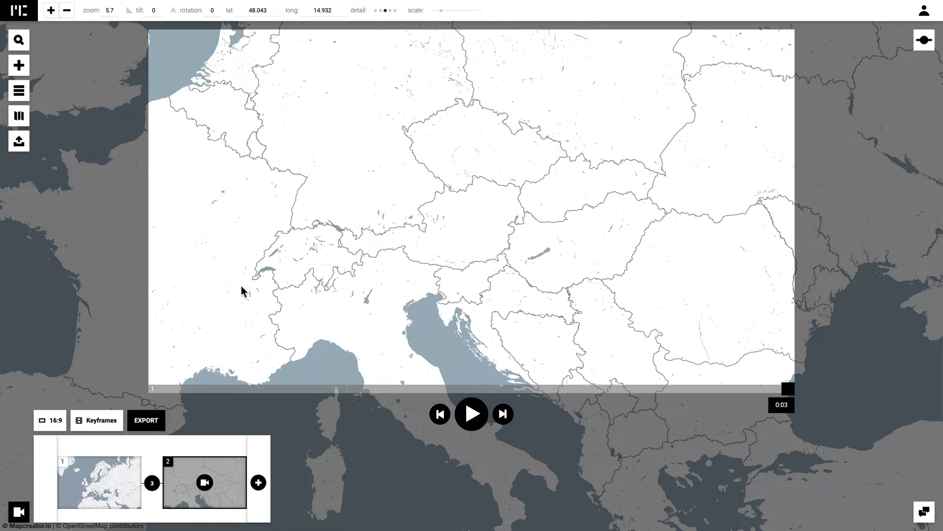
pyautogui.click(20, 65)
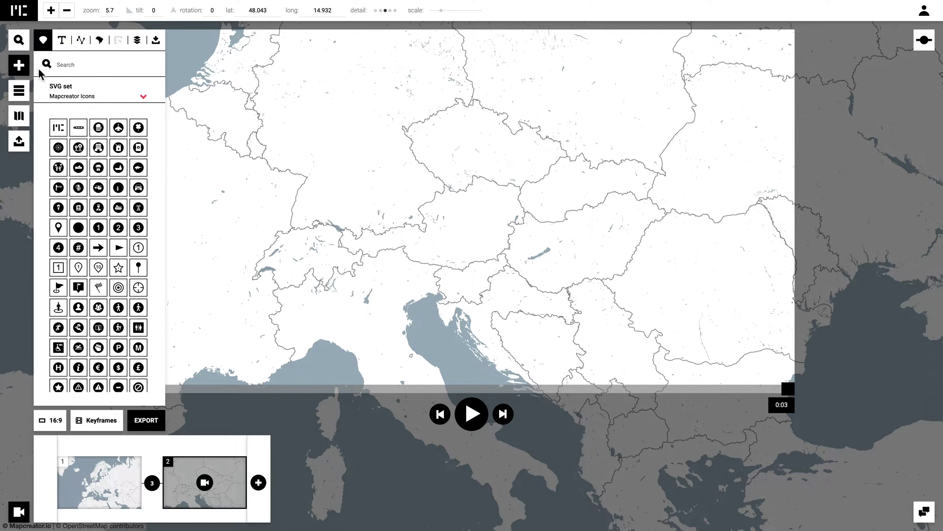
# Step: Search the areas for 'Austria', add the country, and fill it dark red (990000)
pyautogui.click(101, 48)
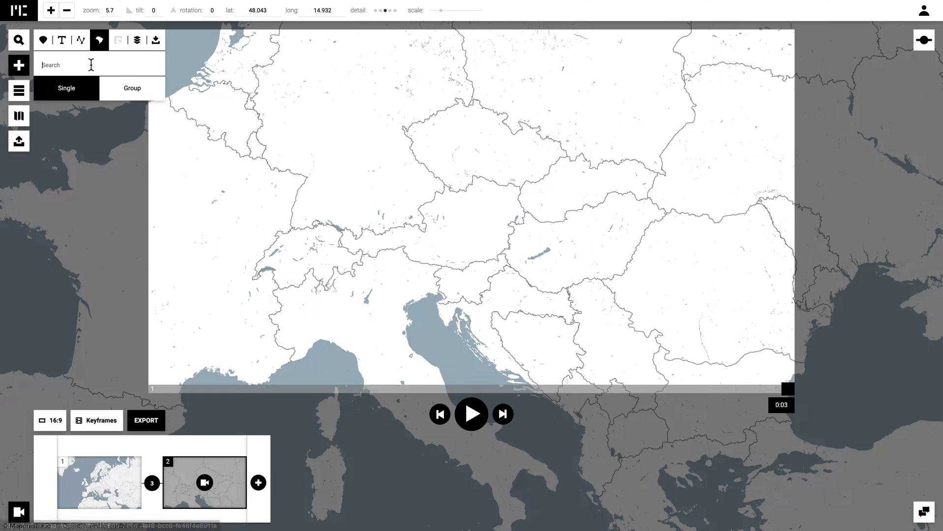
pyautogui.click(91, 63)
pyautogui.write('Austria')
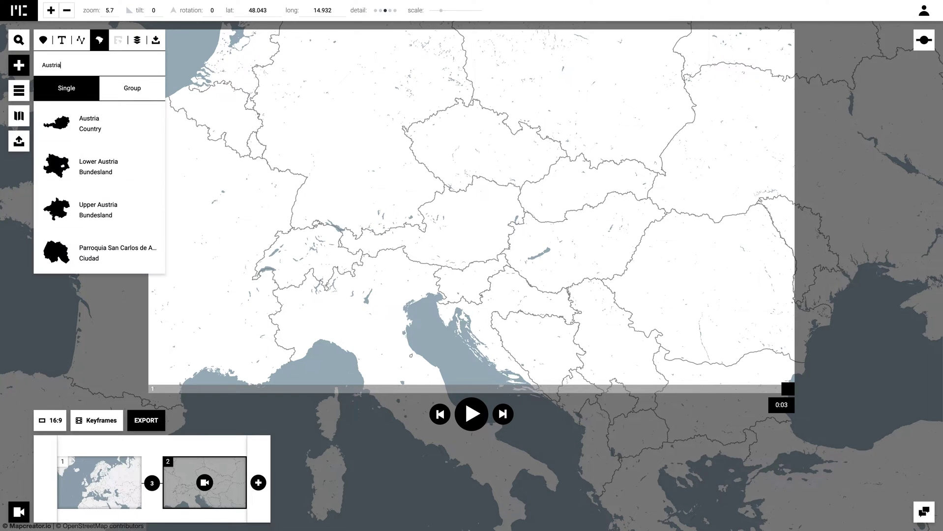
pyautogui.click(130, 131)
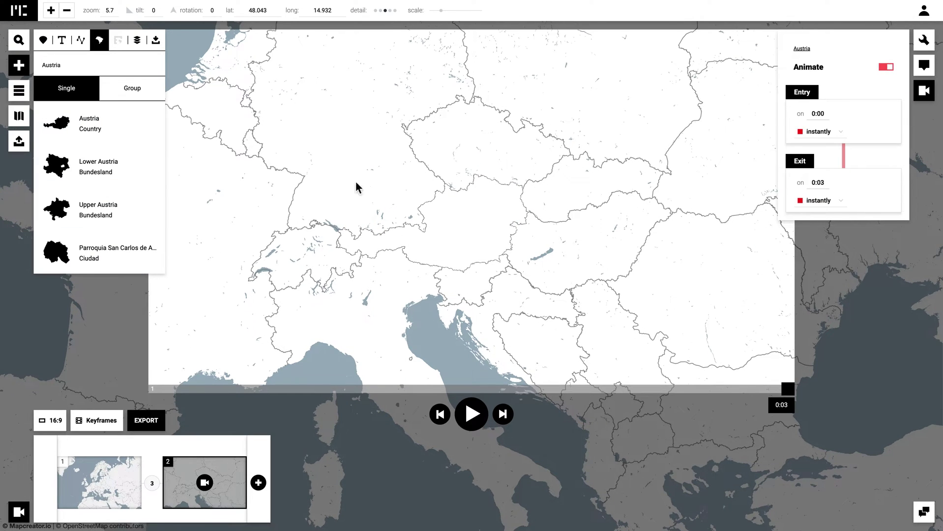
pyautogui.click(924, 42)
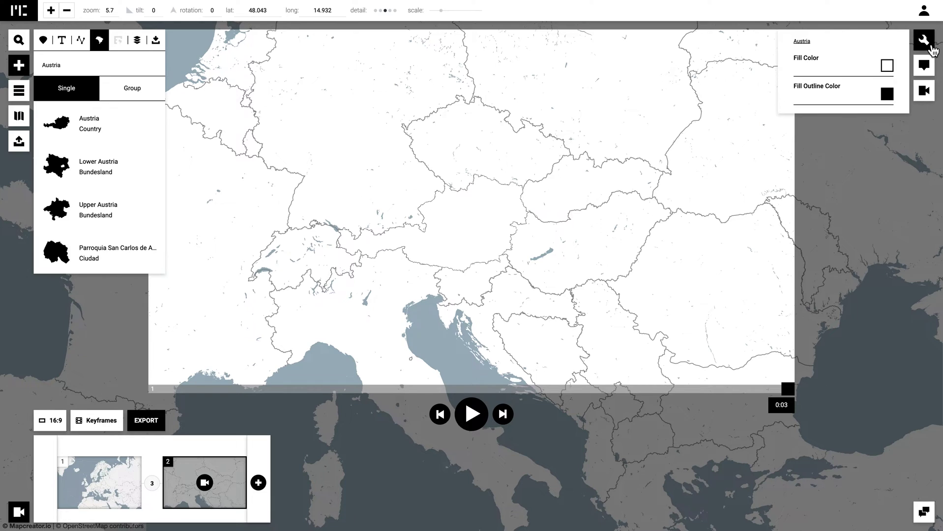
pyautogui.click(892, 70)
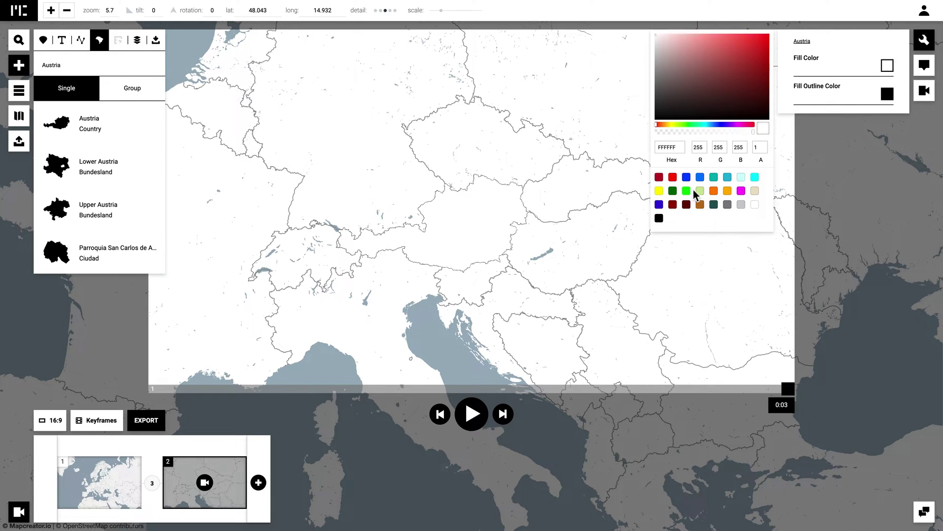
pyautogui.click(673, 206)
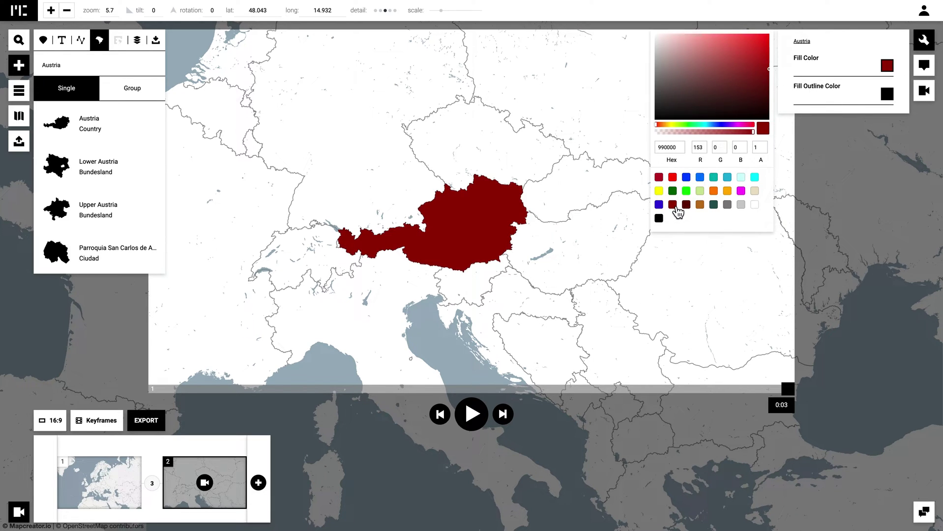
pyautogui.click(562, 264)
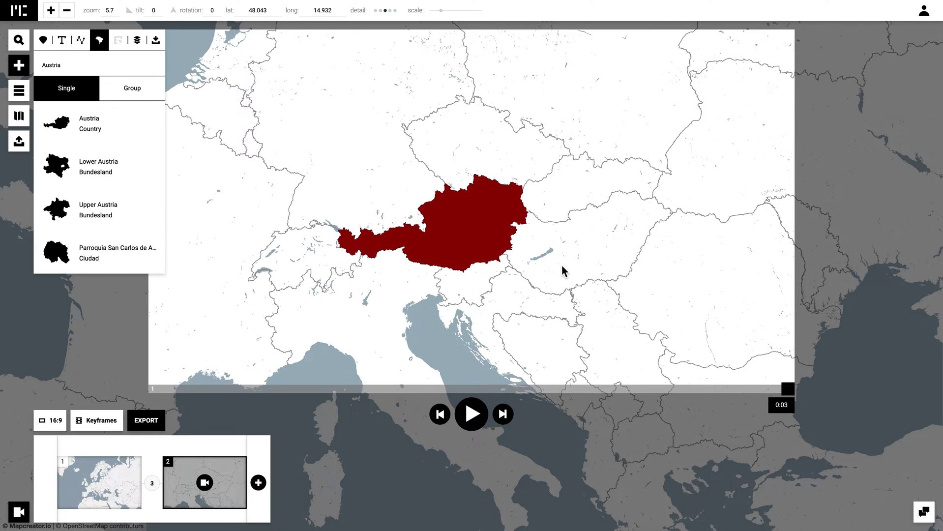
# Step: Tilt the map to 50 and save the tilted Austria close-up as keyframe 2
pyautogui.moveTo(543, 277); pyautogui.dragTo(543, 240)
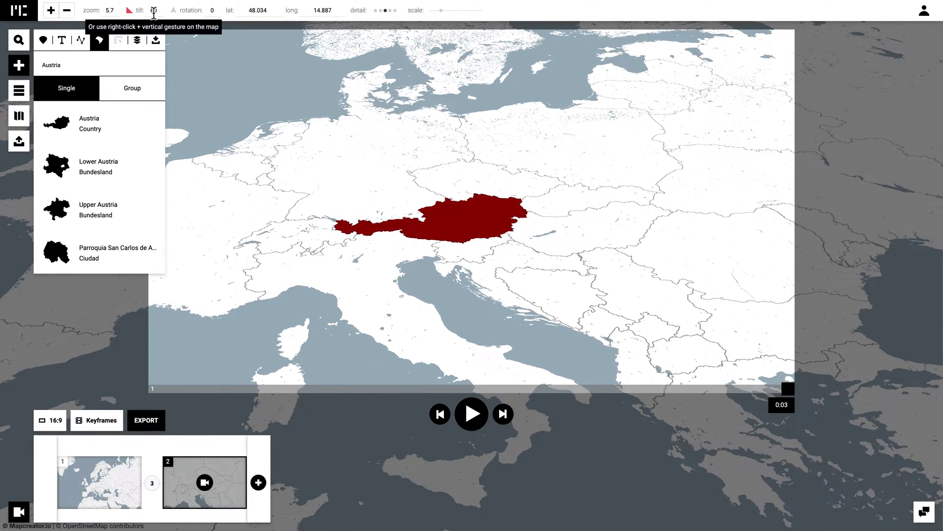
pyautogui.press('Return')
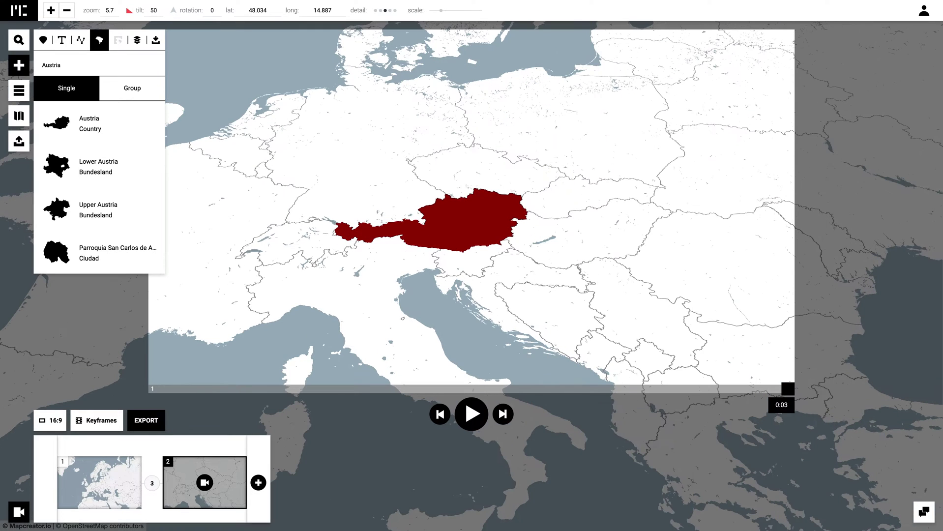
pyautogui.scroll(3, 501, 221)
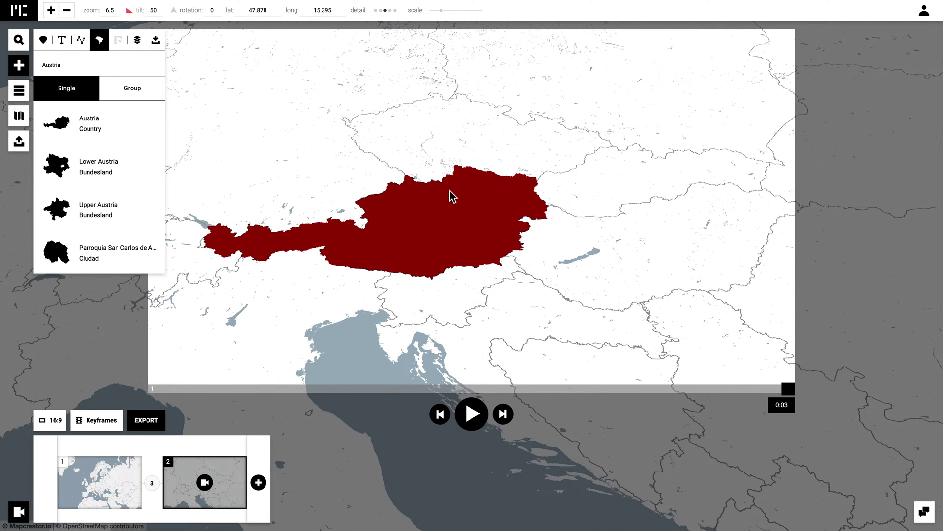
pyautogui.scroll(1, 437, 166)
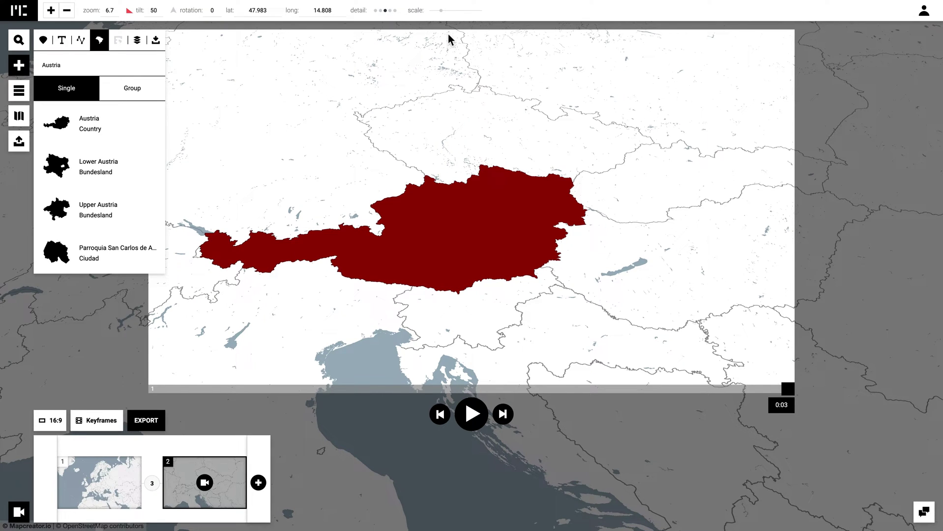
pyautogui.click(447, 10)
pyautogui.moveTo(451, 12); pyautogui.dragTo(439, 11)
pyautogui.moveTo(359, 96); pyautogui.dragTo(372, 97)
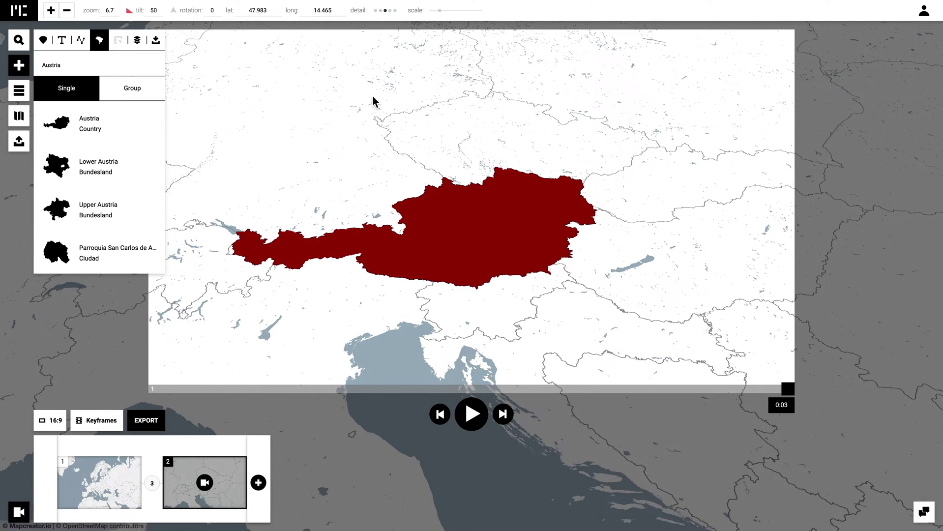
pyautogui.click(204, 482)
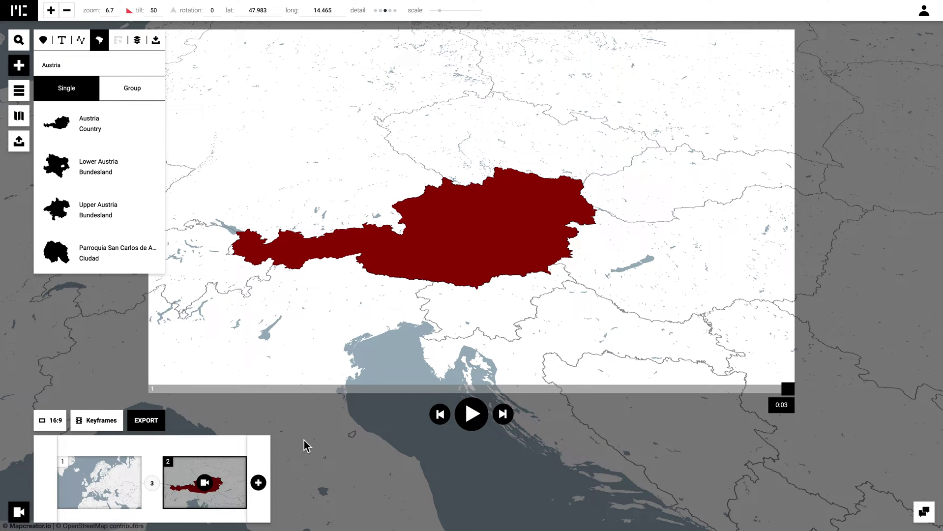
# Step: Recentre Austria, then zoom out and pan west to bring France into frame
pyautogui.scroll(2, 378, 332)
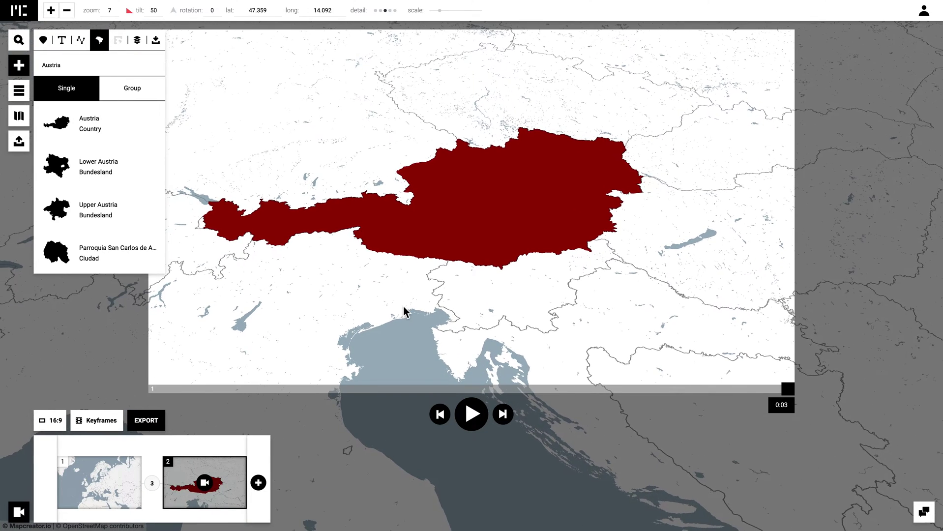
pyautogui.scroll(1, 403, 307)
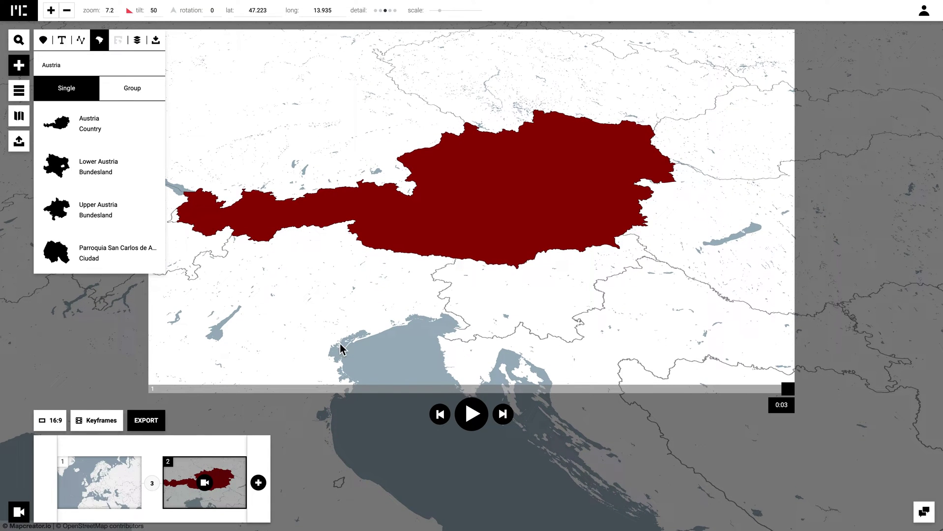
pyautogui.moveTo(343, 348); pyautogui.dragTo(376, 346)
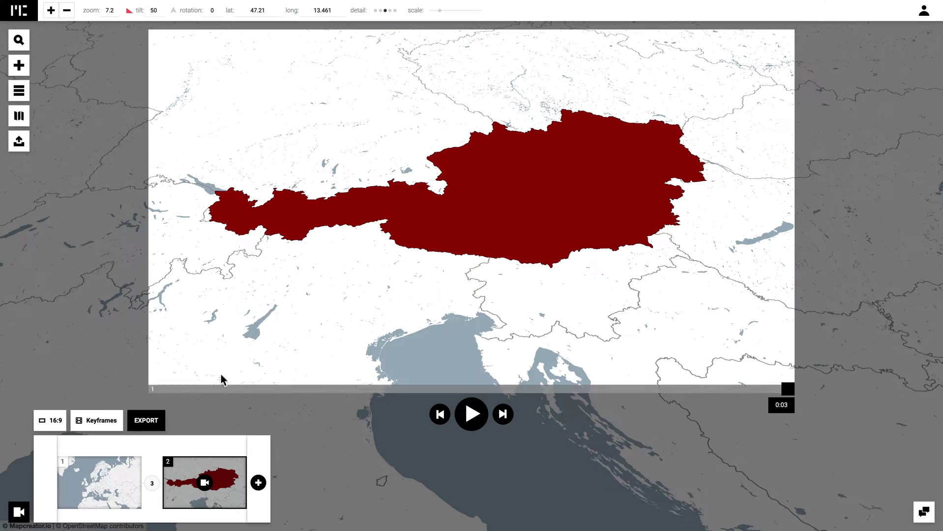
pyautogui.scroll(-5, 181, 356)
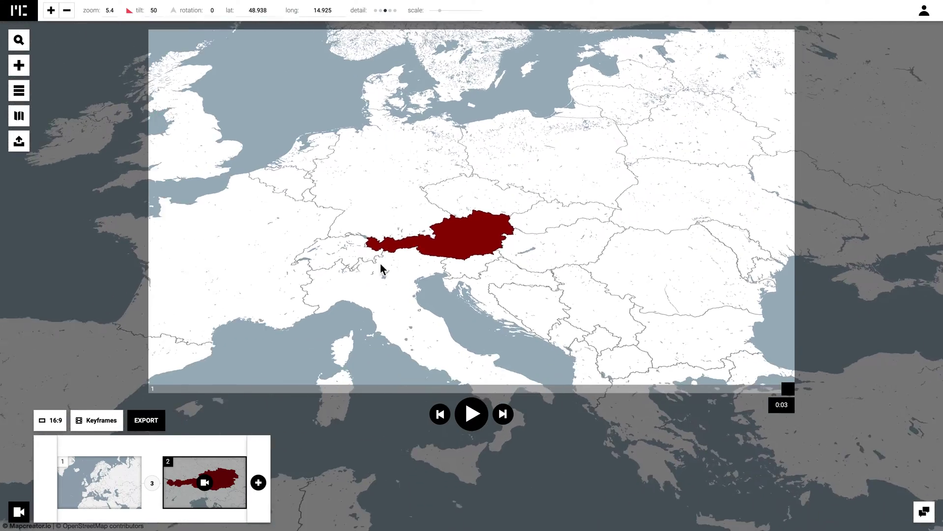
pyautogui.moveTo(234, 288); pyautogui.dragTo(419, 269)
pyautogui.scroll(2, 366, 276)
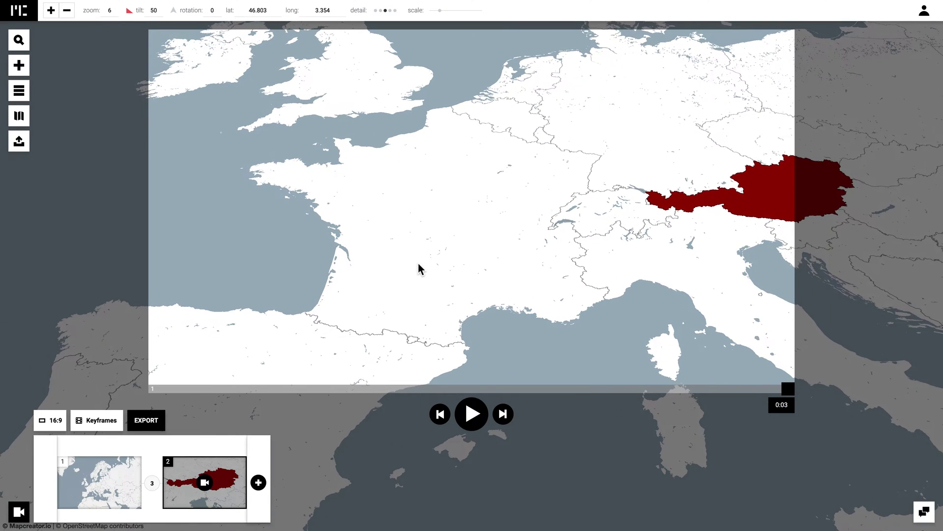
# Step: Add France as a country area filled blue (3600DB)
pyautogui.click(18, 65)
pyautogui.doubleClick(53, 66)
pyautogui.write('F')
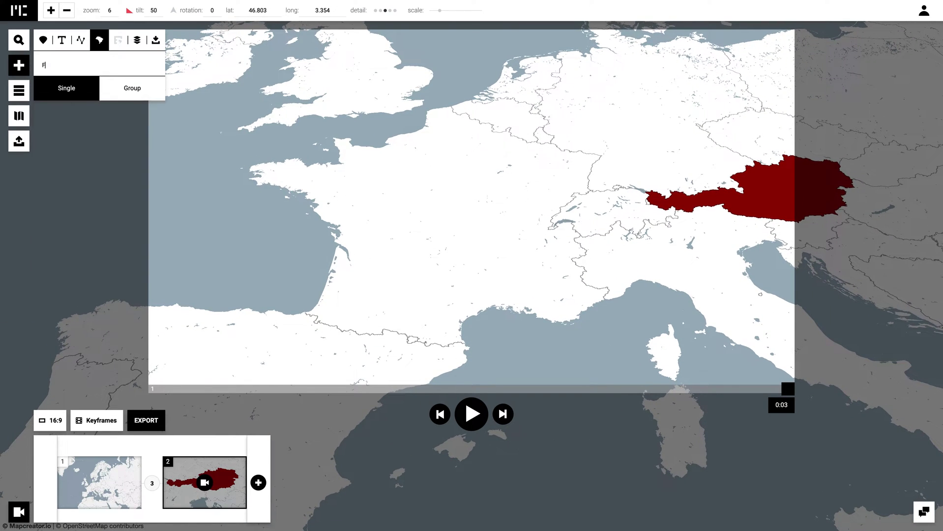
pyautogui.write('rance')
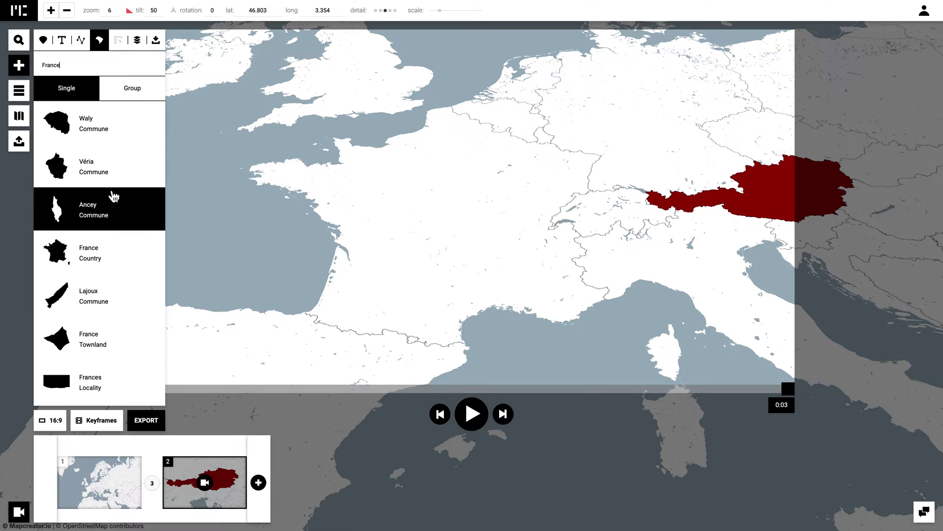
pyautogui.click(127, 256)
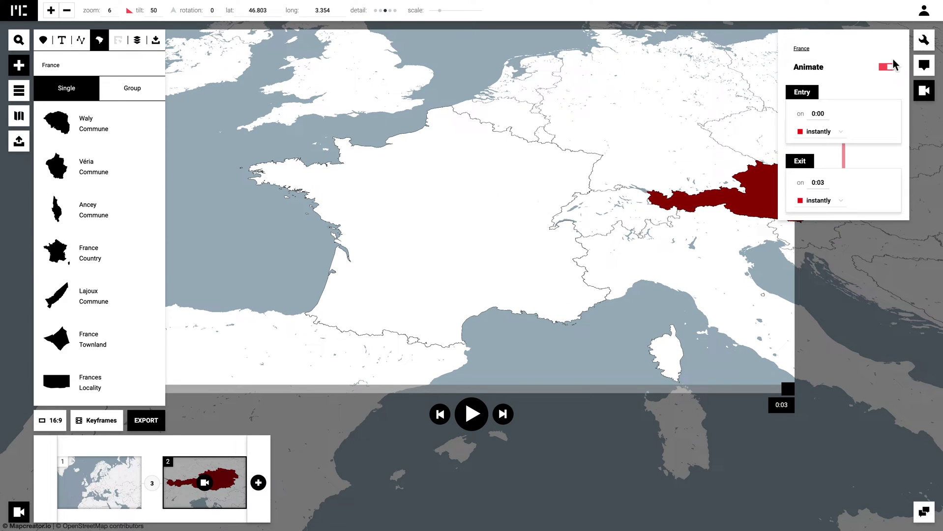
pyautogui.click(923, 41)
pyautogui.click(887, 66)
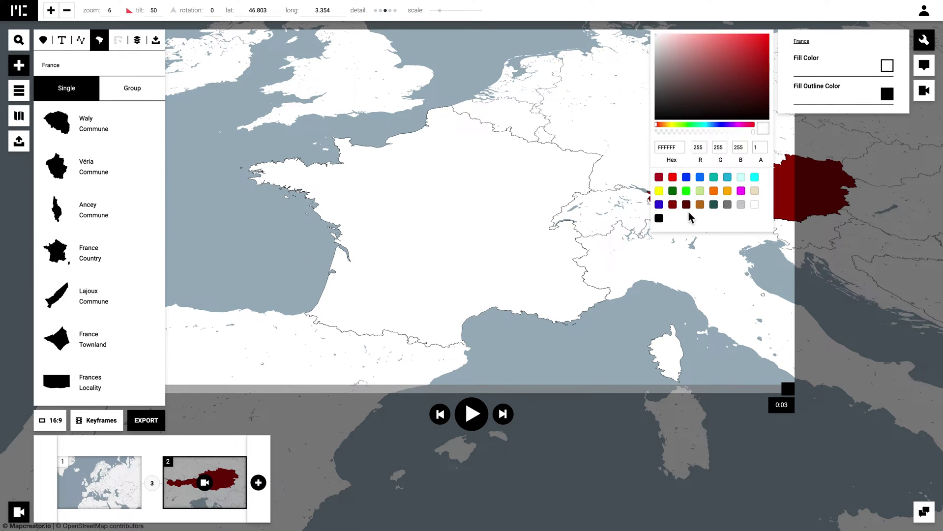
pyautogui.click(658, 205)
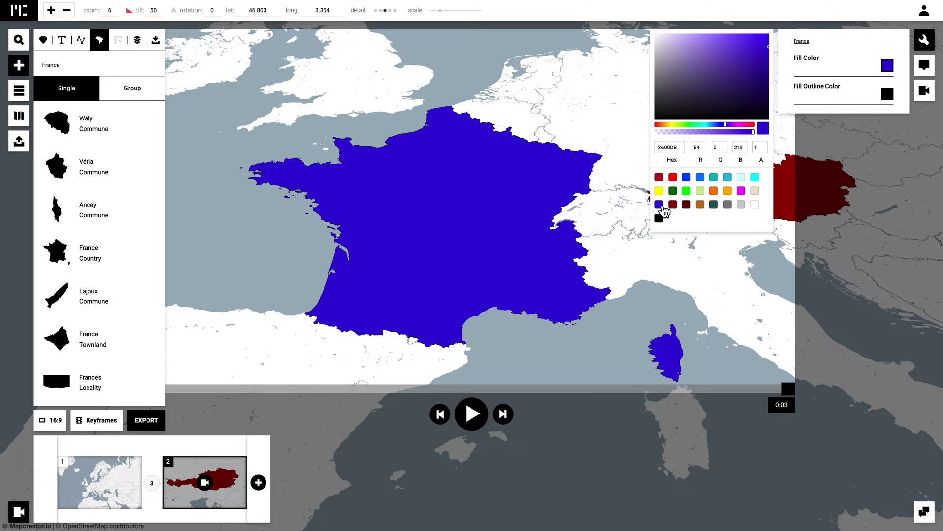
pyautogui.click(620, 279)
# Step: Frame France at zoom 6.4 with a steeper tilt near 60 and save it as keyframe 3
pyautogui.scroll(2, 620, 279)
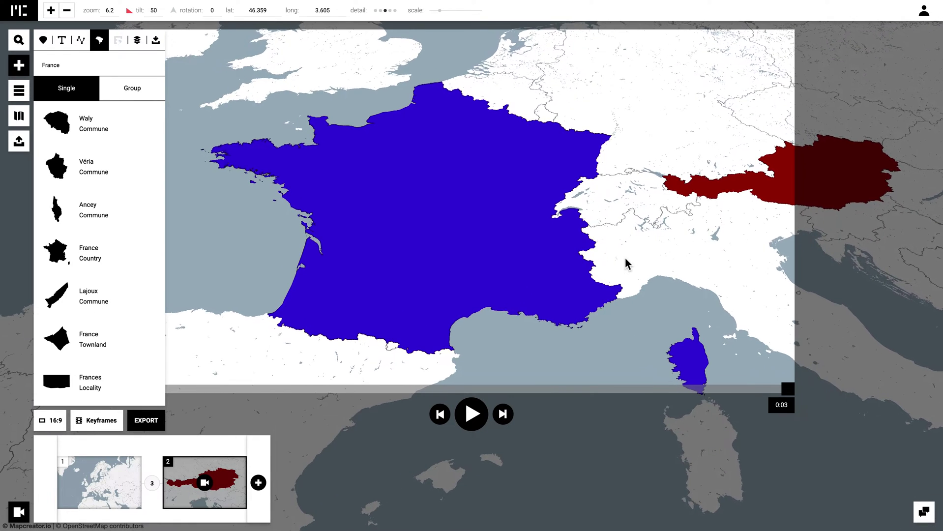
pyautogui.click(191, 185)
pyautogui.moveTo(266, 250); pyautogui.dragTo(238, 227)
pyautogui.scroll(2, 294, 243)
pyautogui.scroll(-2, 344, 227)
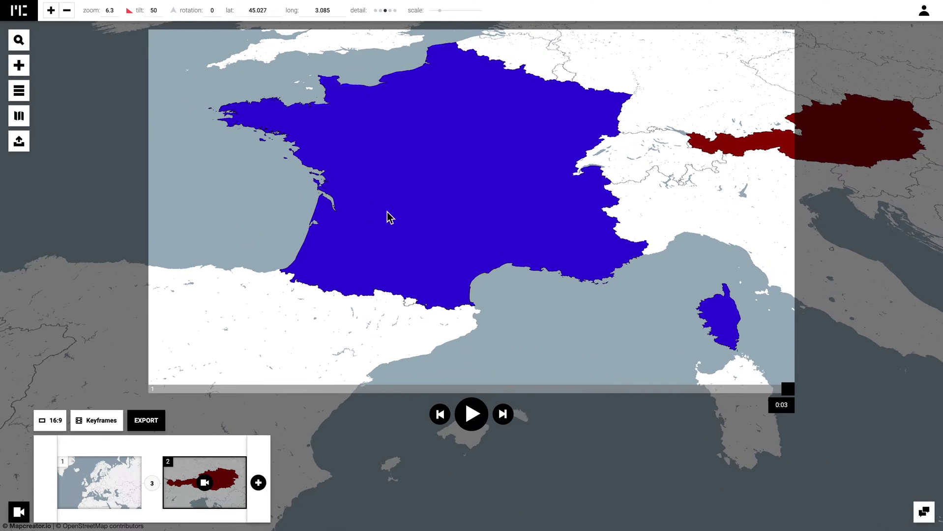
pyautogui.moveTo(387, 211); pyautogui.dragTo(398, 221)
pyautogui.scroll(1, 398, 221)
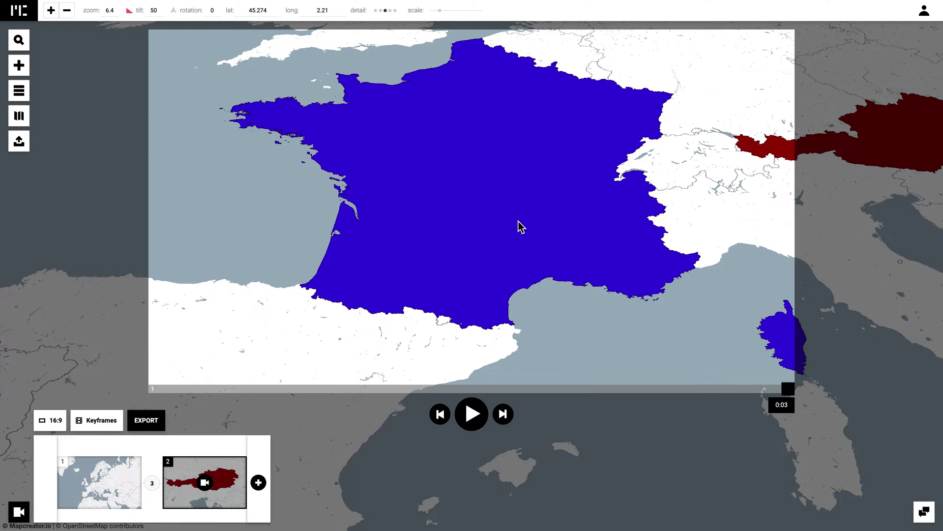
pyautogui.hotkey('shift', 'Up')
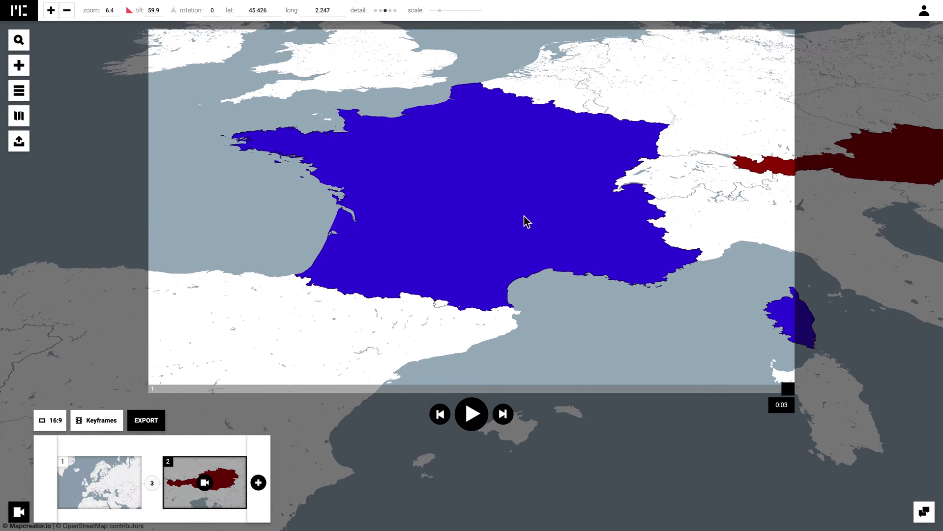
pyautogui.moveTo(524, 216); pyautogui.dragTo(529, 217)
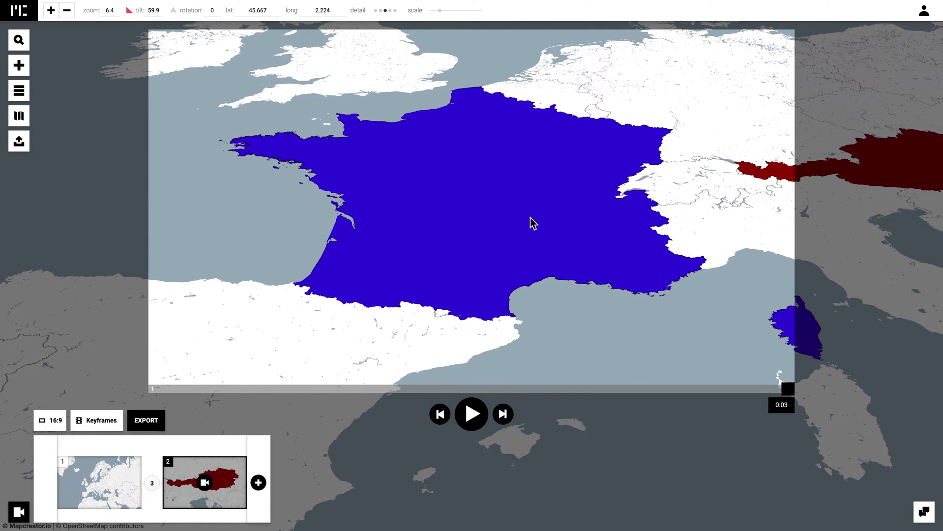
pyautogui.click(258, 482)
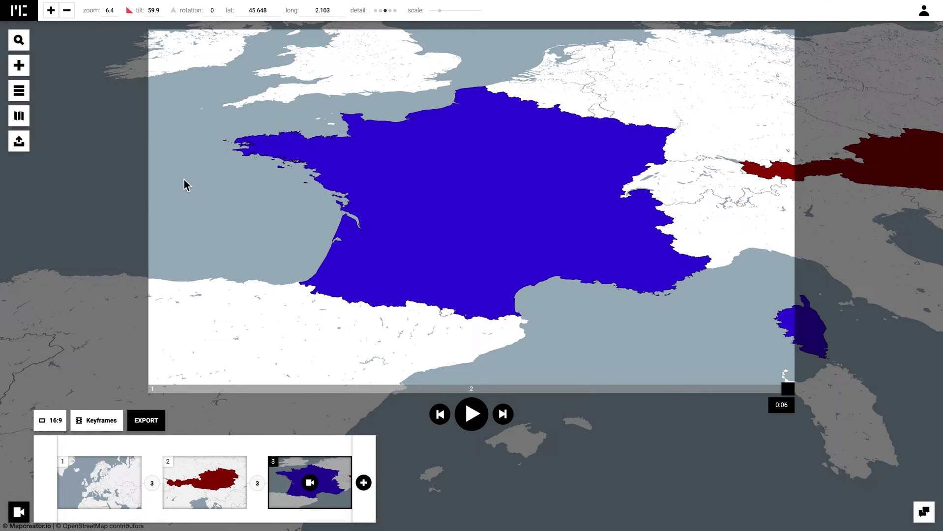
# Step: Search for 'Netherlands' and add the Netherlands country area to the map
pyautogui.click(25, 71)
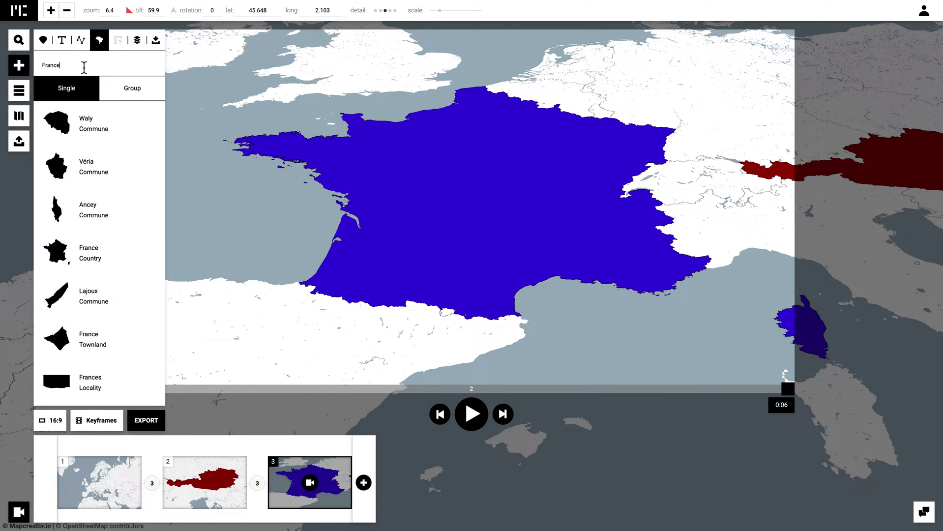
pyautogui.write('Nether')
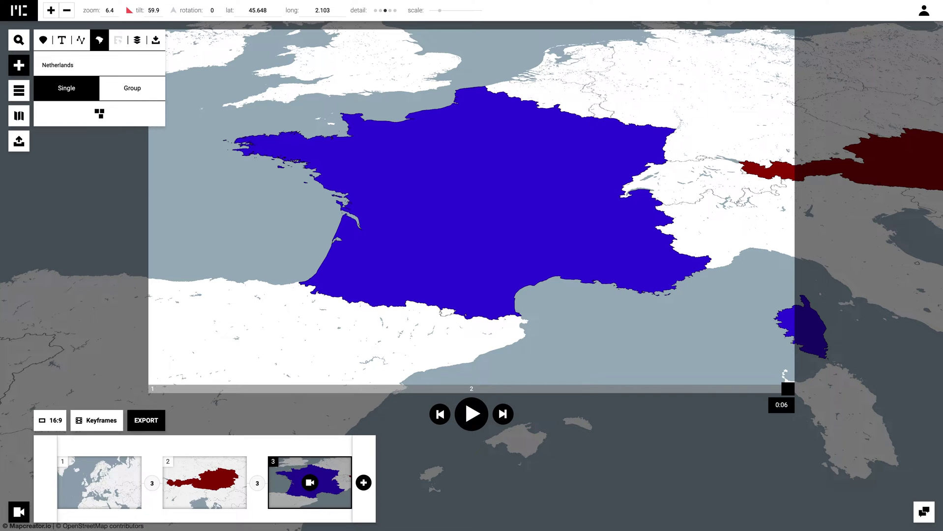
pyautogui.write('lands')
pyautogui.click(127, 129)
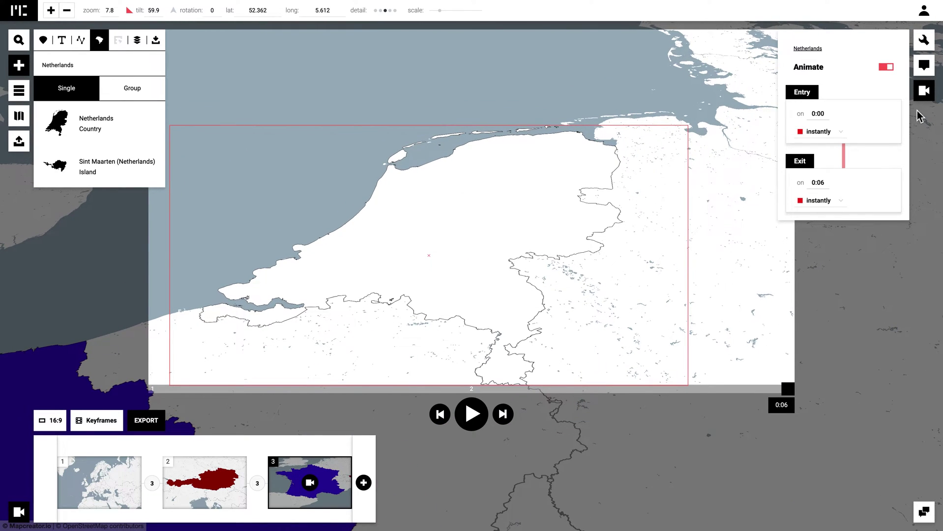
pyautogui.click(923, 39)
# Step: Fill the Netherlands dark teal (265959)
pyautogui.click(888, 67)
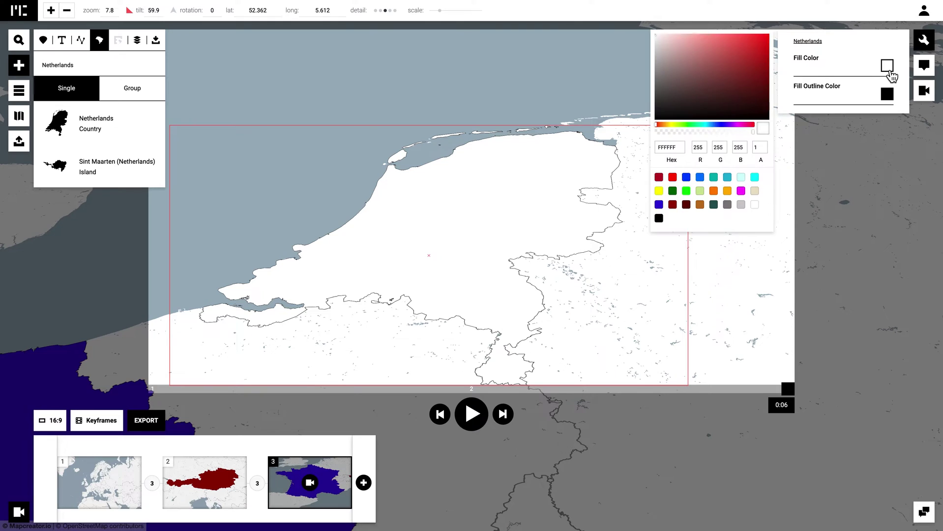
pyautogui.click(713, 205)
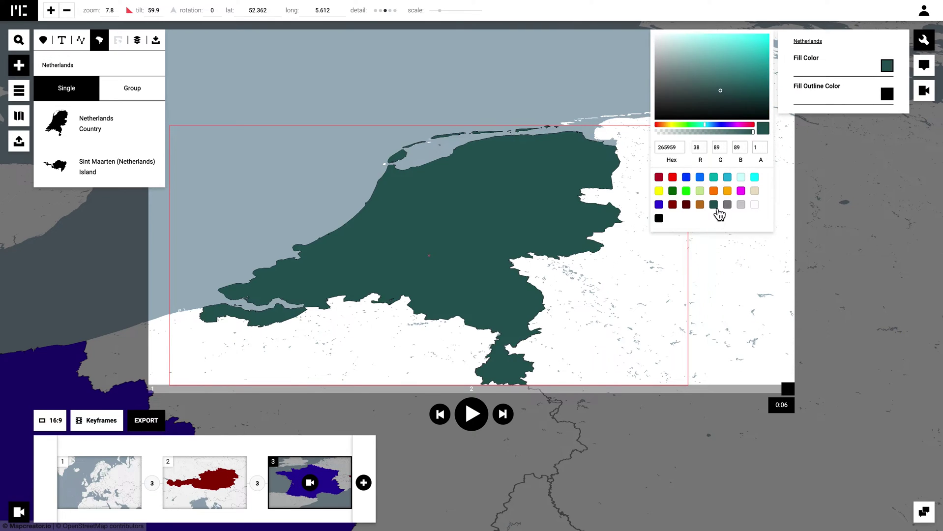
pyautogui.click(722, 269)
# Step: Centre the Netherlands at zoom 8.2 and save that view as keyframe 4
pyautogui.moveTo(646, 325); pyautogui.dragTo(666, 294)
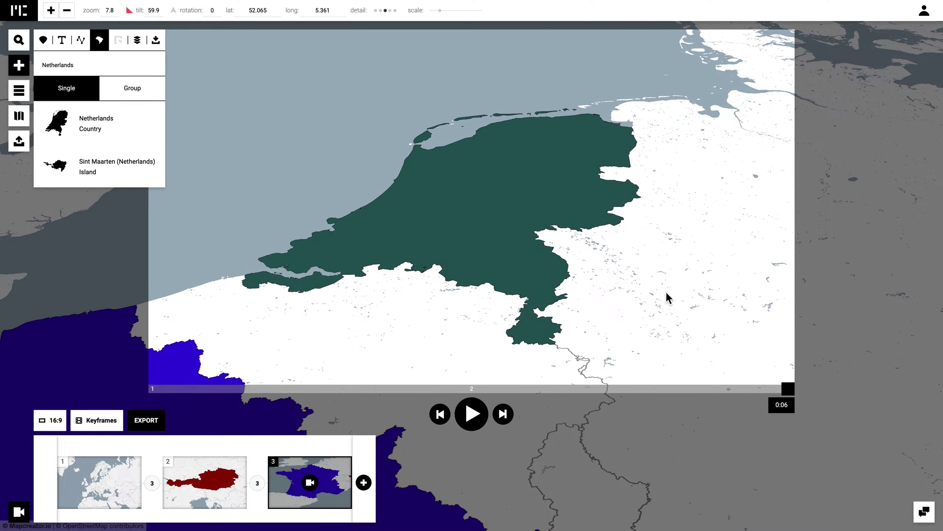
pyautogui.scroll(2, 666, 292)
pyautogui.moveTo(666, 292); pyautogui.dragTo(704, 265)
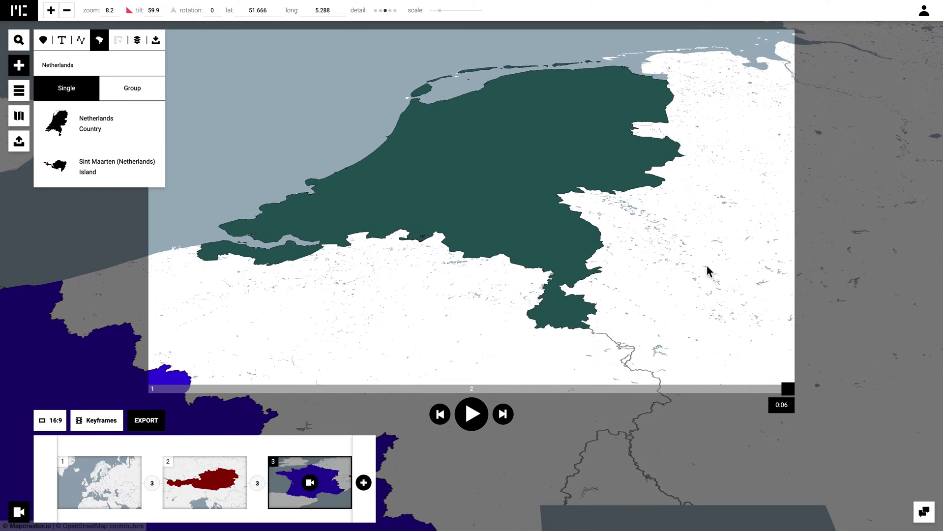
pyautogui.click(363, 483)
pyautogui.click(485, 460)
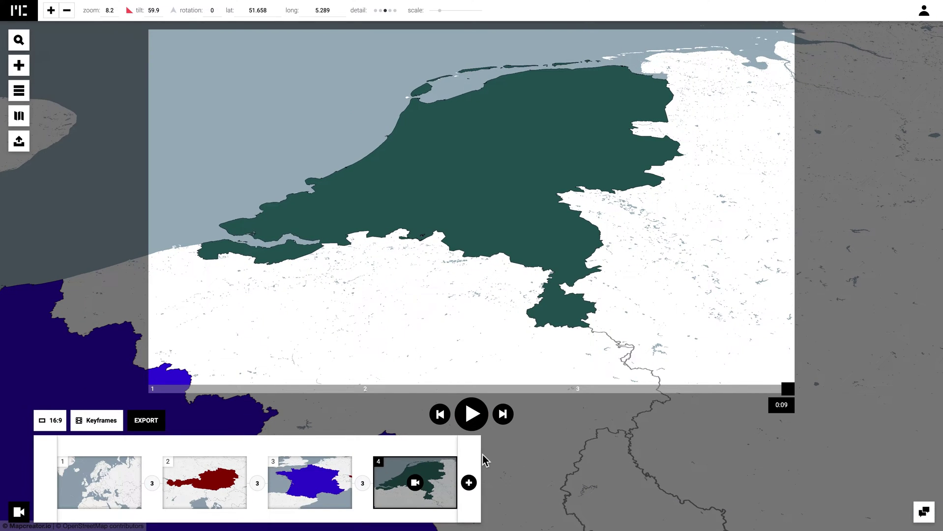
# Step: Zoom out over Switzerland and Austria, rotate the map to about -73°, and save it as keyframe 5
pyautogui.scroll(-5, 584, 452)
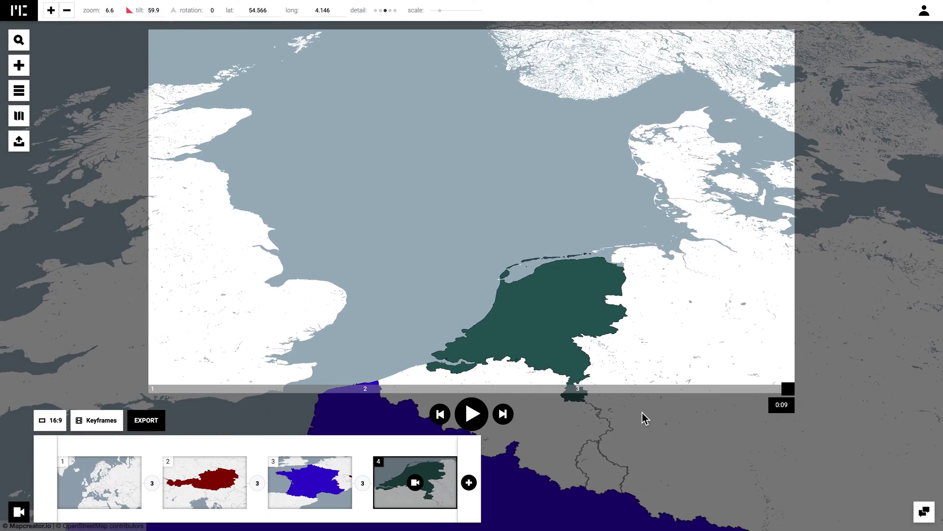
pyautogui.moveTo(642, 414); pyautogui.dragTo(595, 174)
pyautogui.scroll(-1, 689, 267)
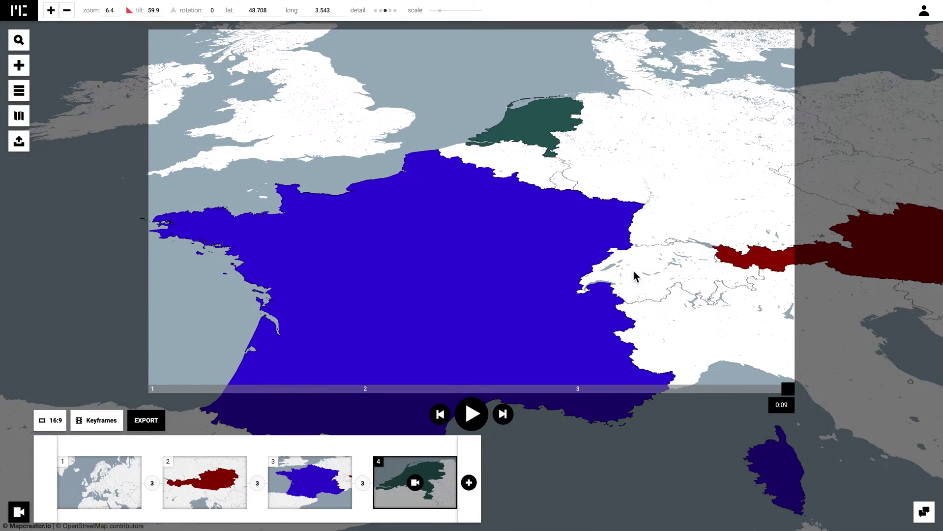
pyautogui.moveTo(635, 273); pyautogui.dragTo(563, 230)
pyautogui.scroll(-3, 533, 244)
pyautogui.moveTo(687, 274); pyautogui.dragTo(667, 261)
pyautogui.moveTo(653, 305); pyautogui.dragTo(665, 305)
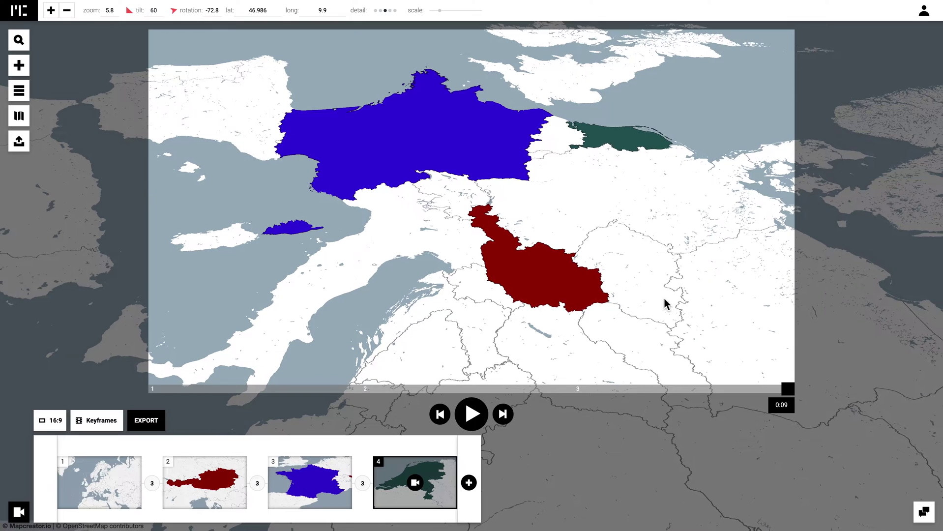
pyautogui.click(468, 483)
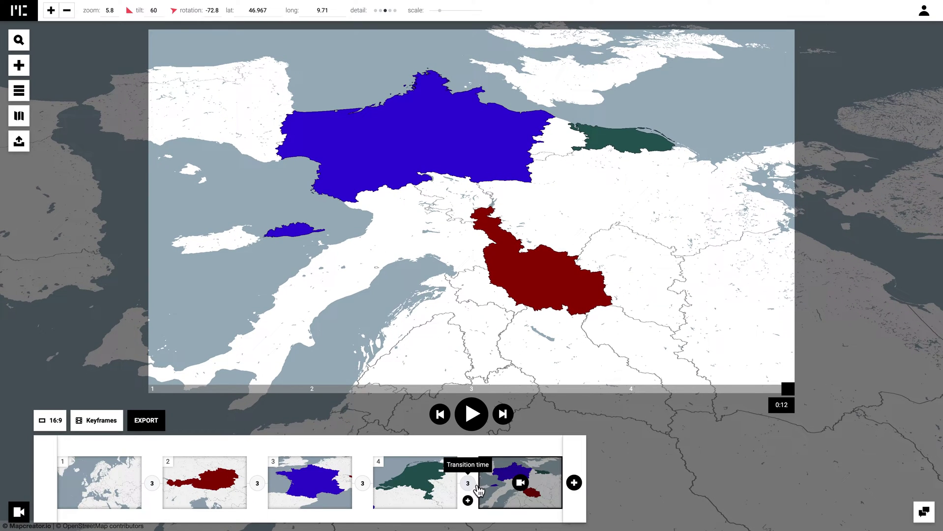
# Step: Zoom in slightly and update keyframe 5 to the closer view
pyautogui.scroll(2, 657, 272)
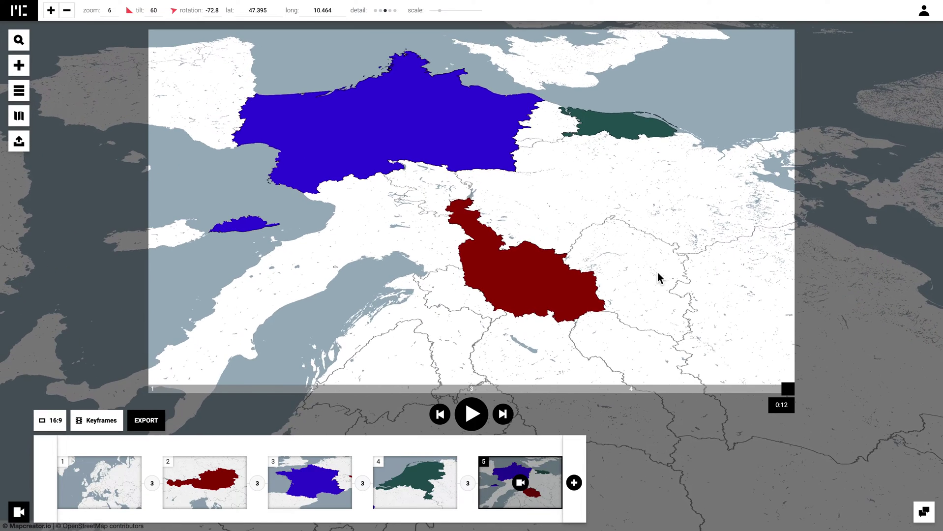
pyautogui.scroll(1, 662, 289)
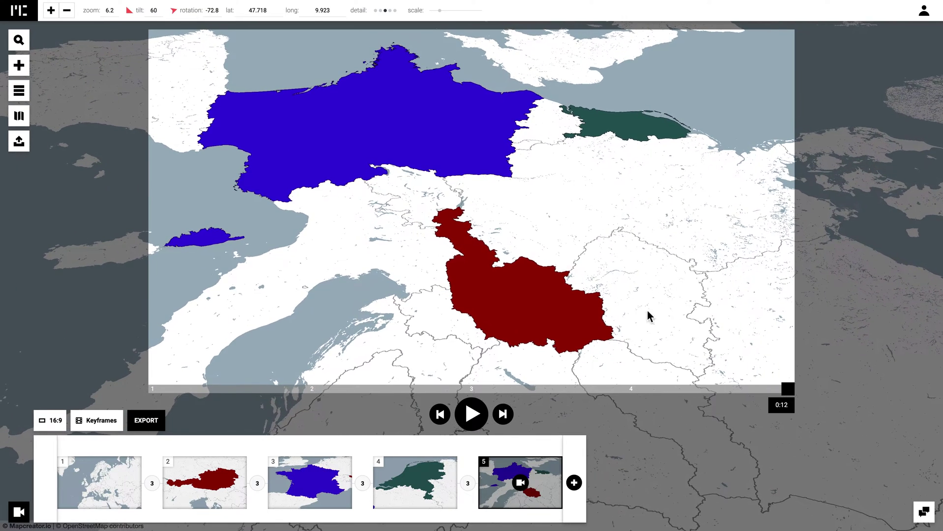
pyautogui.click(521, 484)
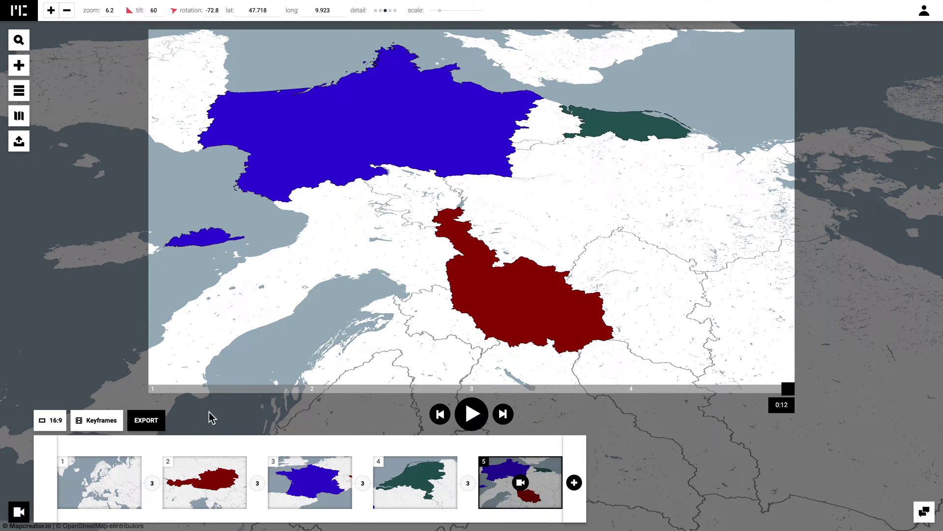
pyautogui.click(98, 420)
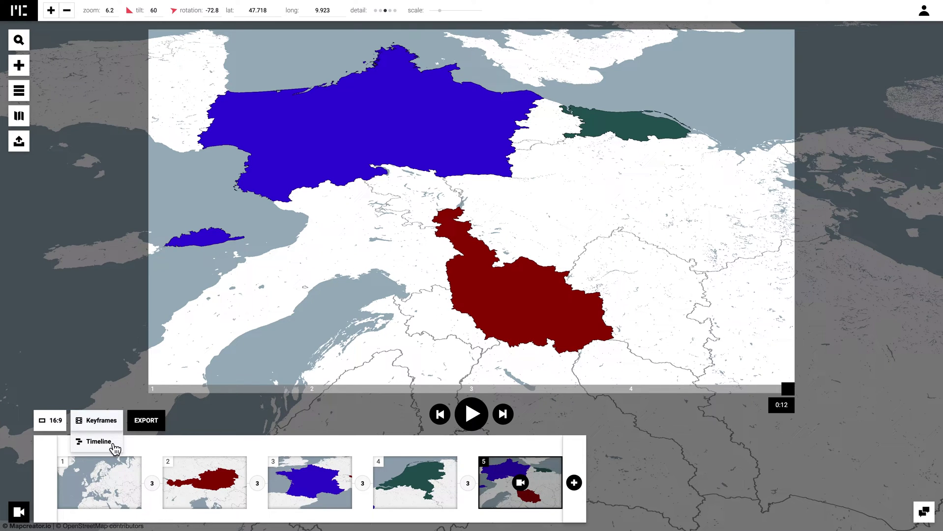
# Step: In the timeline, set Austria to fade in at 0:01 and fade out at 0:12
pyautogui.click(111, 441)
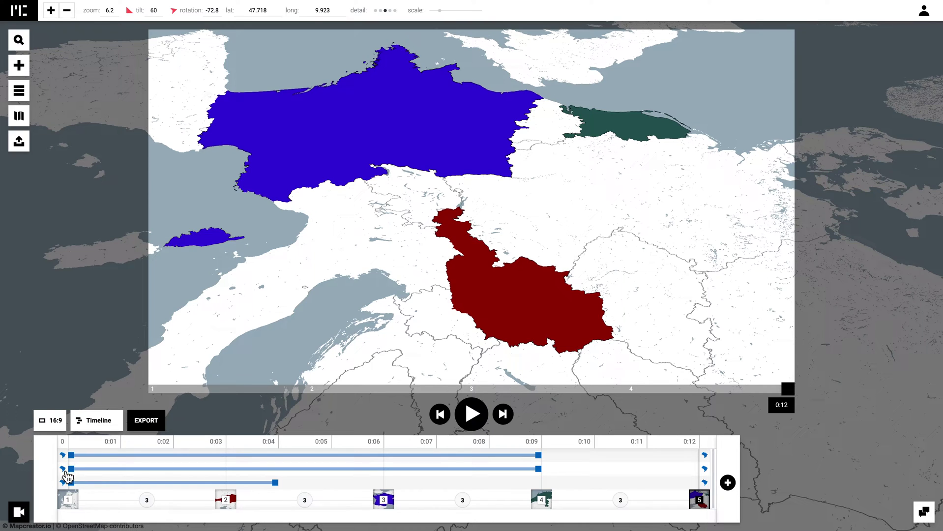
pyautogui.click(489, 304)
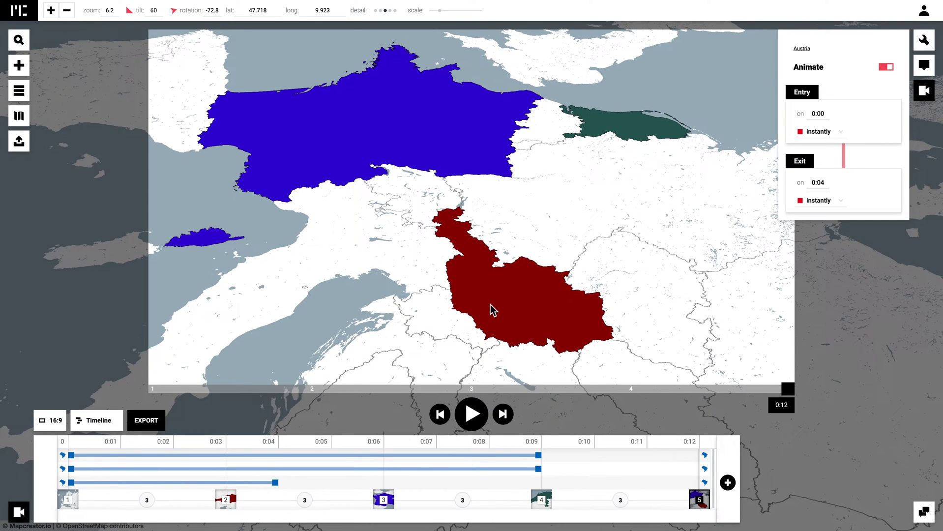
pyautogui.click(68, 462)
pyautogui.click(830, 145)
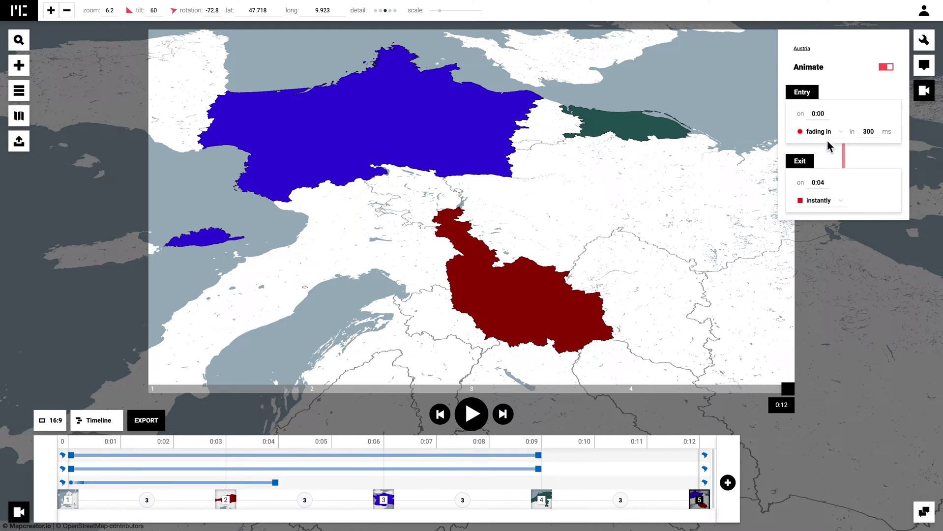
pyautogui.click(827, 113)
pyautogui.press('BackSpace')
pyautogui.write('1')
pyautogui.press('BackSpace')
pyautogui.write('12')
pyautogui.click(833, 202)
pyautogui.click(833, 215)
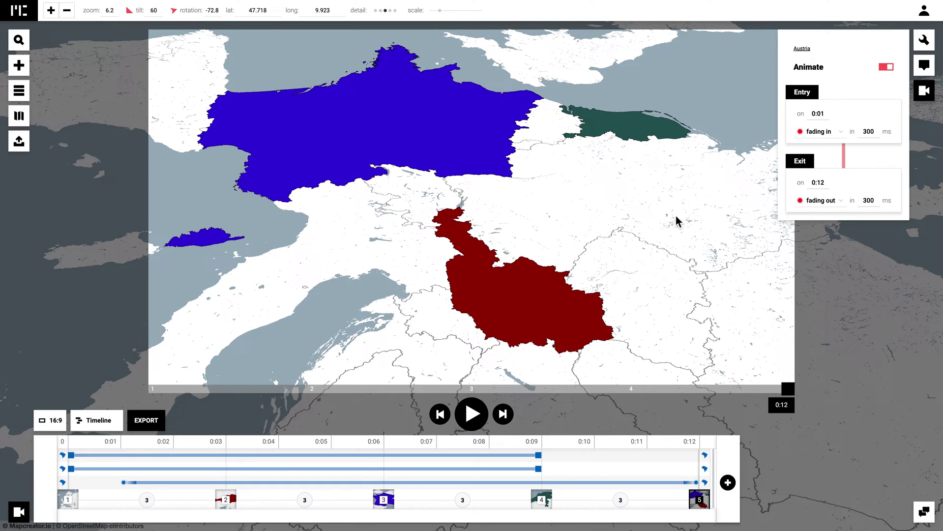
pyautogui.click(477, 161)
# Step: Give France a 300 ms fade-in at 0:05 and a 300 ms fade-out at 0:12
pyautogui.click(828, 118)
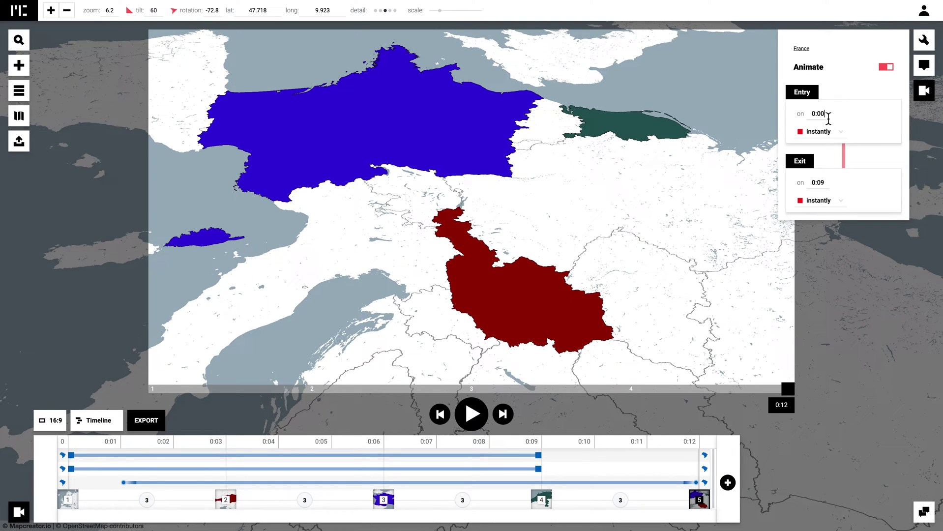
pyautogui.press('BackSpace')
pyautogui.write('5')
pyautogui.click(838, 131)
pyautogui.click(835, 150)
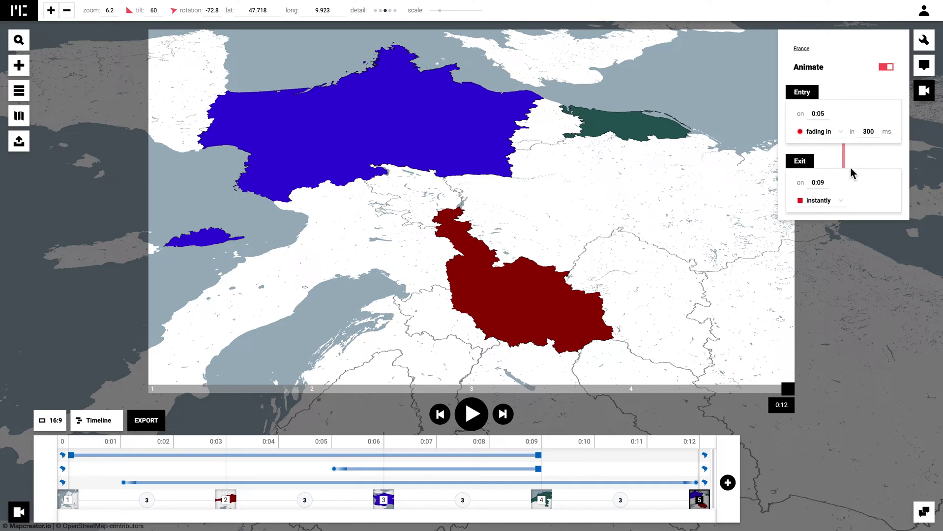
pyautogui.click(824, 185)
pyautogui.press('BackSpace')
pyautogui.click(836, 201)
pyautogui.click(832, 221)
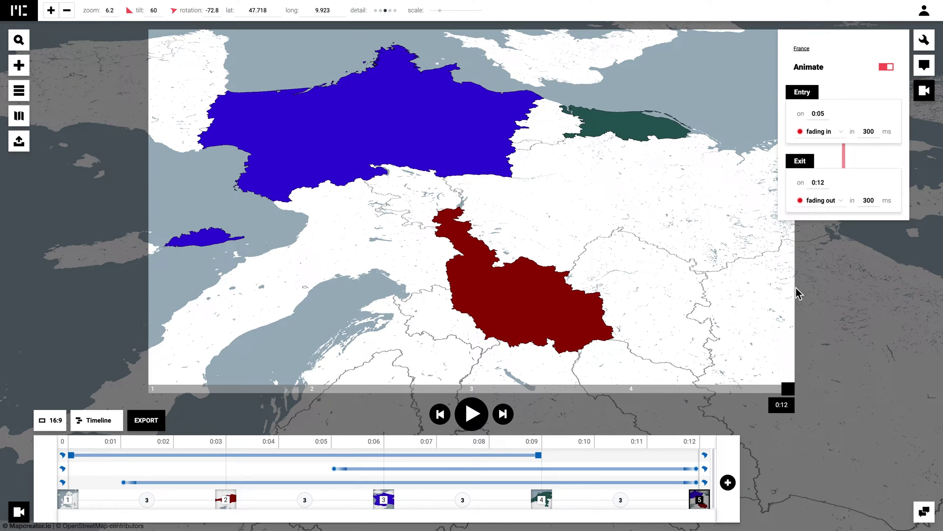
pyautogui.click(628, 120)
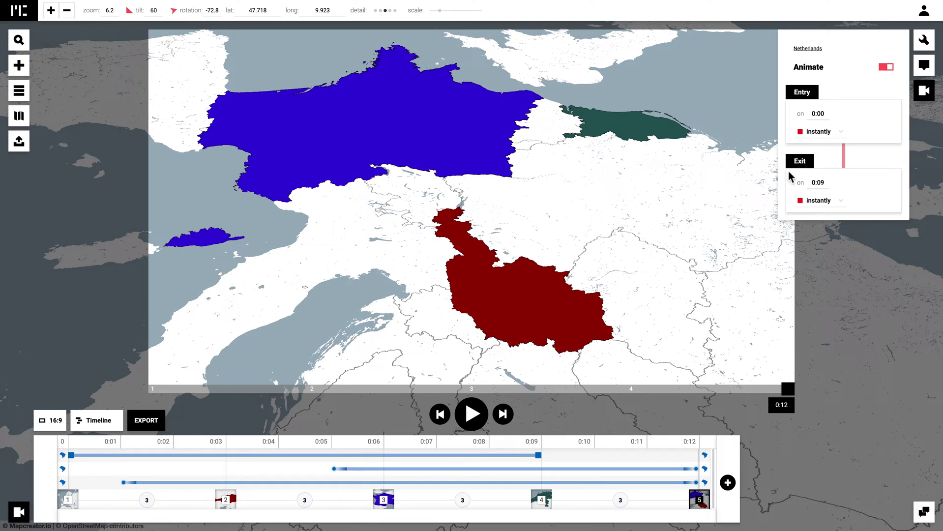
# Step: Give the Netherlands a fade-in entry at 0:08 and a fade-out exit at 0:12
pyautogui.doubleClick(826, 115)
pyautogui.write('0:08')
pyautogui.doubleClick(823, 182)
pyautogui.write('0:12')
pyautogui.click(836, 132)
pyautogui.click(833, 151)
pyautogui.click(835, 200)
pyautogui.click(836, 218)
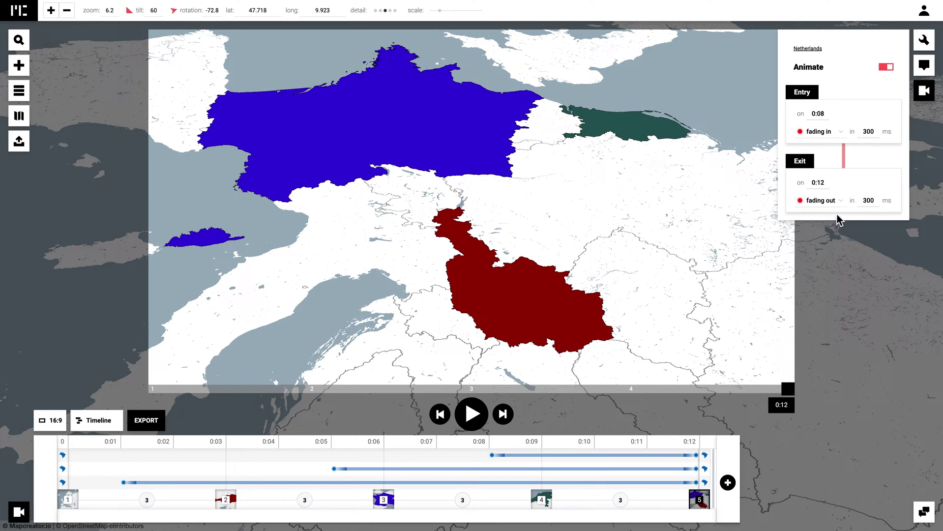
pyautogui.click(735, 255)
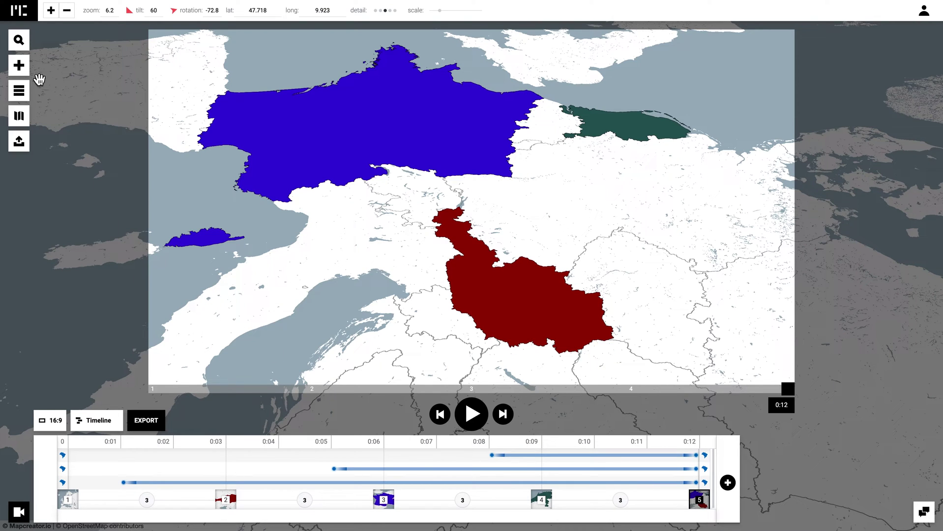
# Step: Add a DownLeft textbox from the Mapcreator Textboxes set and move it onto Austria
pyautogui.click(20, 66)
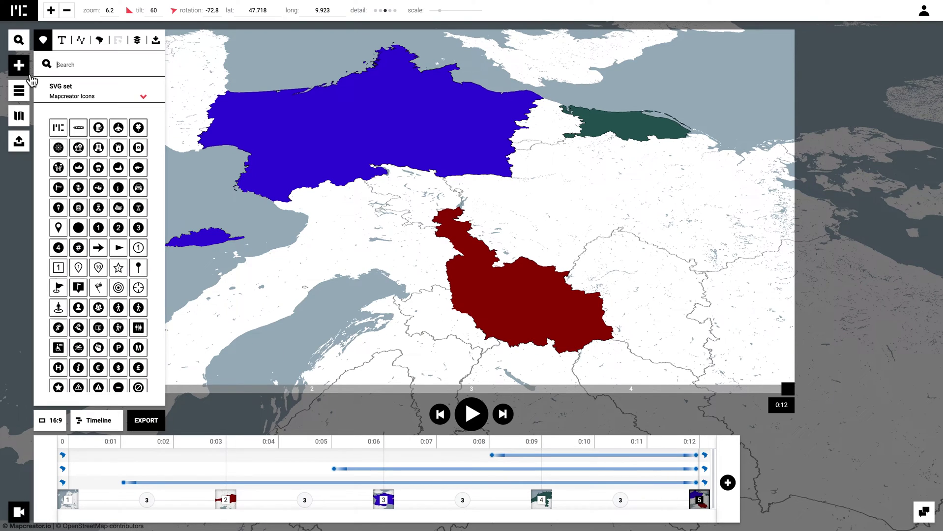
pyautogui.click(144, 96)
pyautogui.click(130, 106)
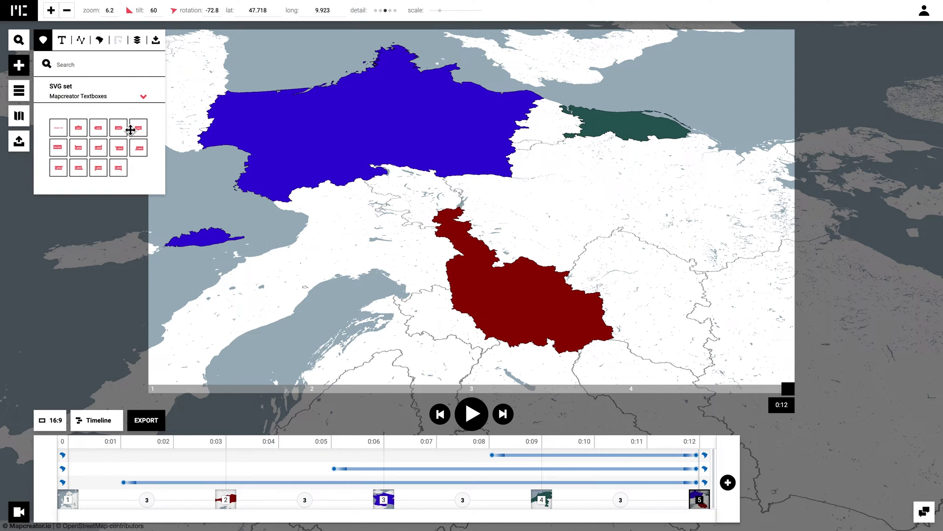
pyautogui.click(98, 168)
pyautogui.moveTo(480, 205)
pyautogui.mouseDown()
pyautogui.moveTo(513, 280)
pyautogui.moveTo(524, 282)
pyautogui.mouseUp()
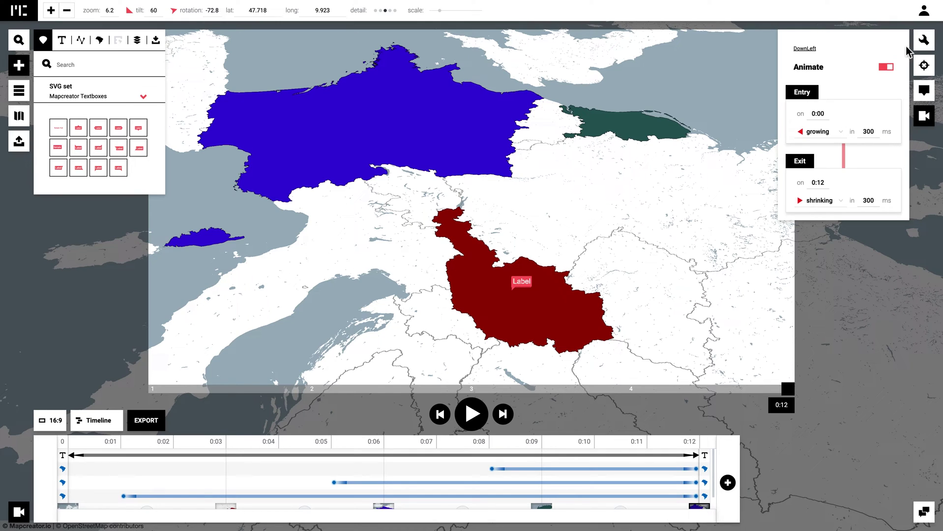
# Step: Style the label with text 'Austria >1000', black colour and 200% scale
pyautogui.click(922, 42)
pyautogui.doubleClick(832, 89)
pyautogui.write('Austria')
pyautogui.click(886, 140)
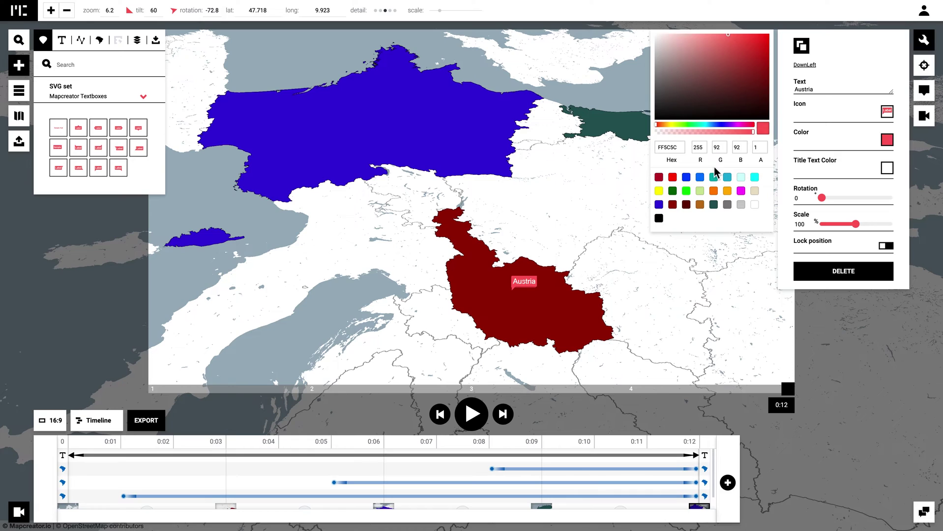
pyautogui.click(659, 218)
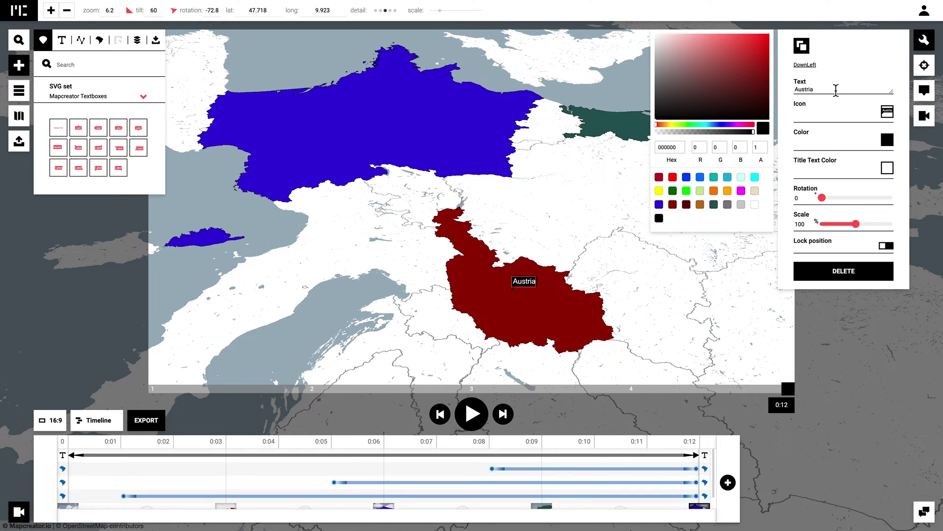
pyautogui.write('>1000')
pyautogui.moveTo(855, 223); pyautogui.dragTo(873, 224)
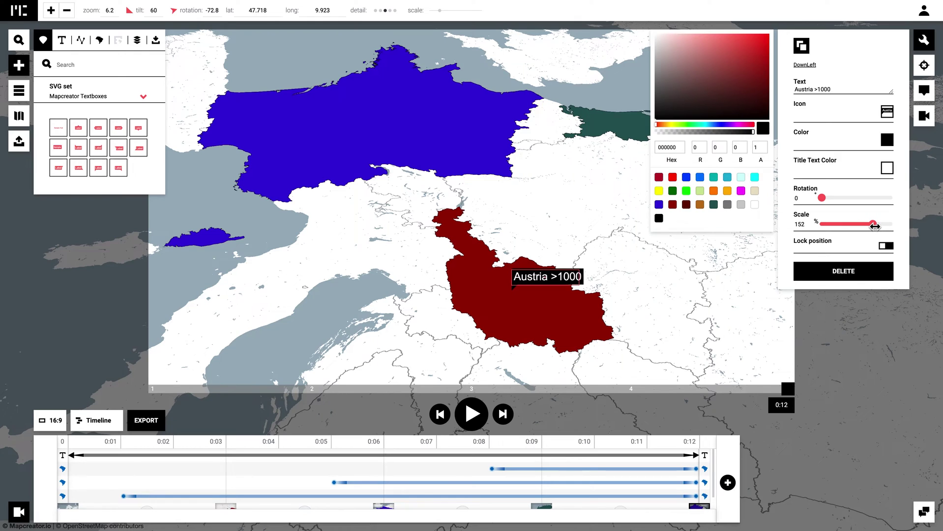
pyautogui.doubleClick(800, 224)
pyautogui.write('200')
pyautogui.click(672, 295)
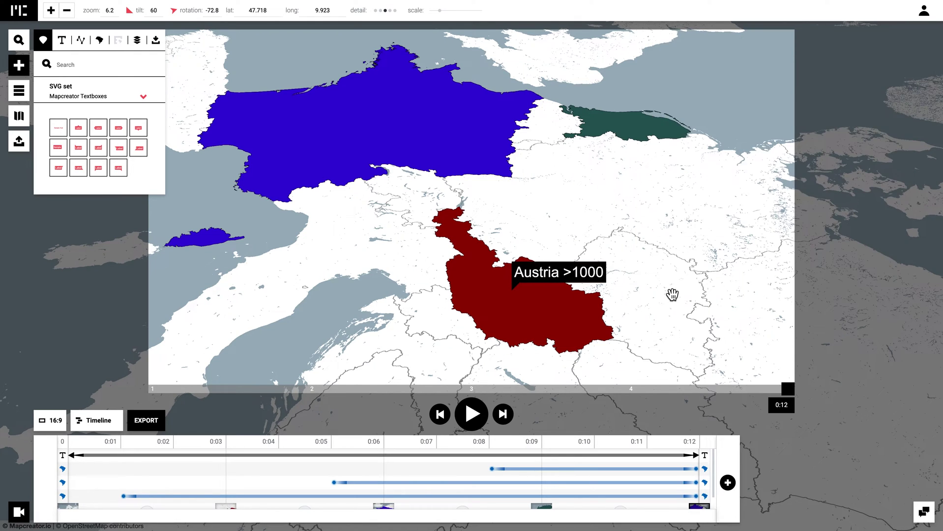
pyautogui.click(593, 277)
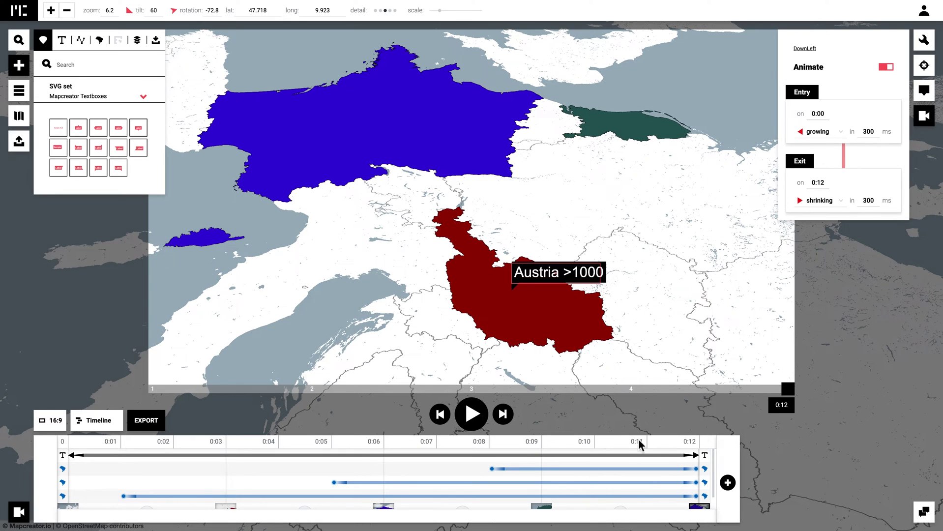
# Step: Change the Austria >1000 label's entry time to 0:10
pyautogui.press('BackSpace')
pyautogui.press('Return')
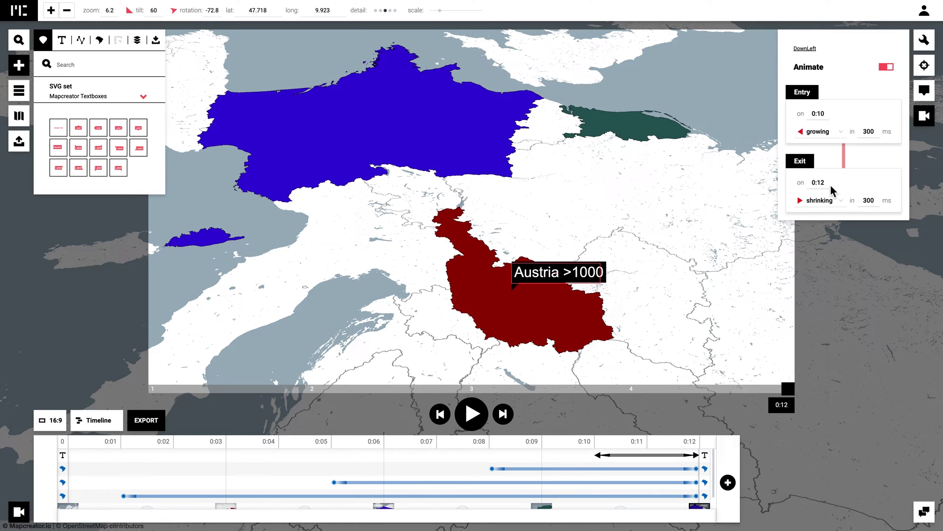
pyautogui.click(690, 264)
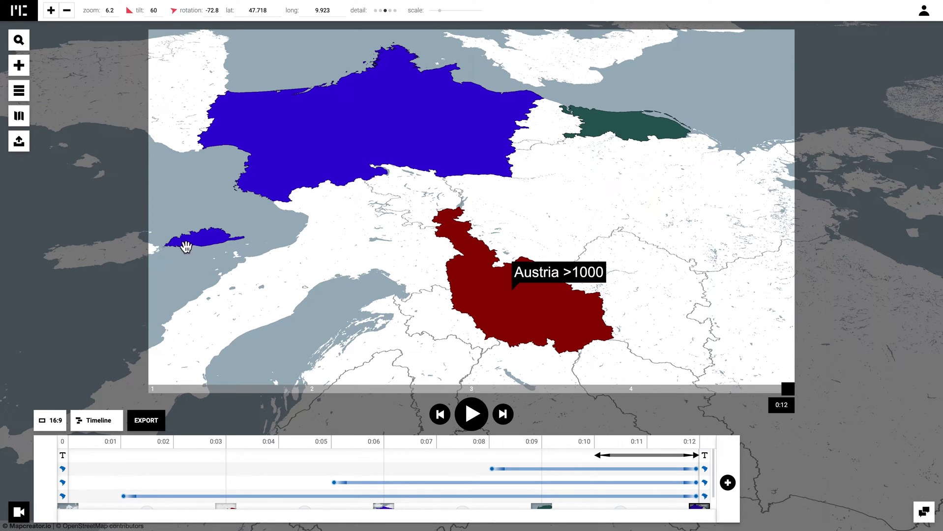
# Step: Add a DownRight textbox and place it at the Paris, France address
pyautogui.click(19, 66)
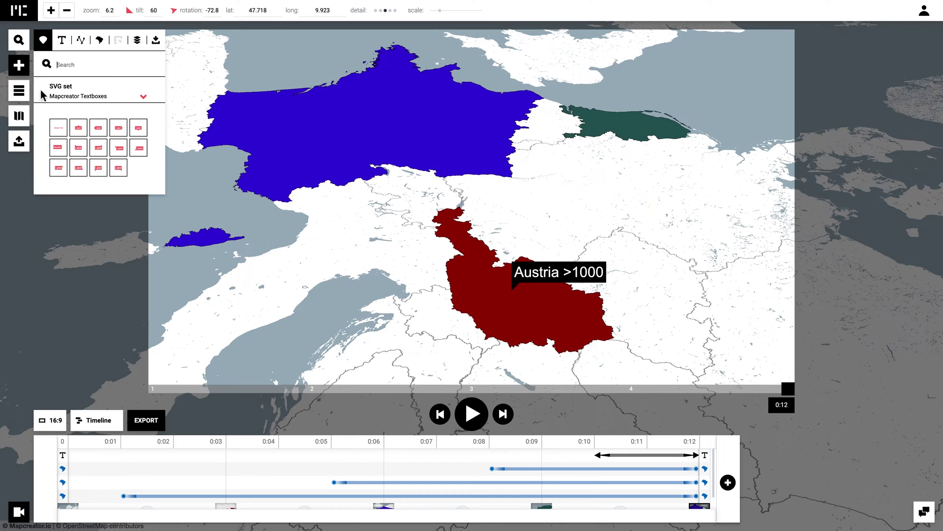
pyautogui.click(119, 176)
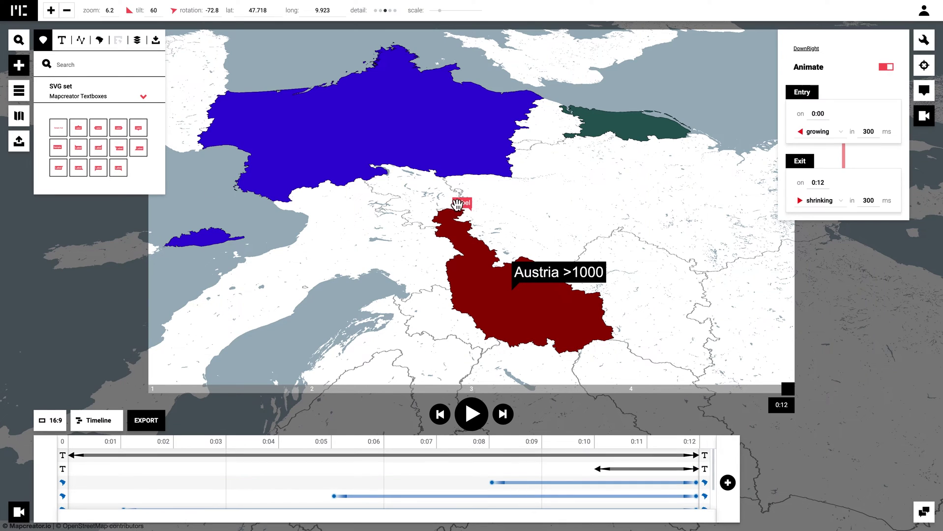
pyautogui.click(923, 65)
pyautogui.write('Paris france')
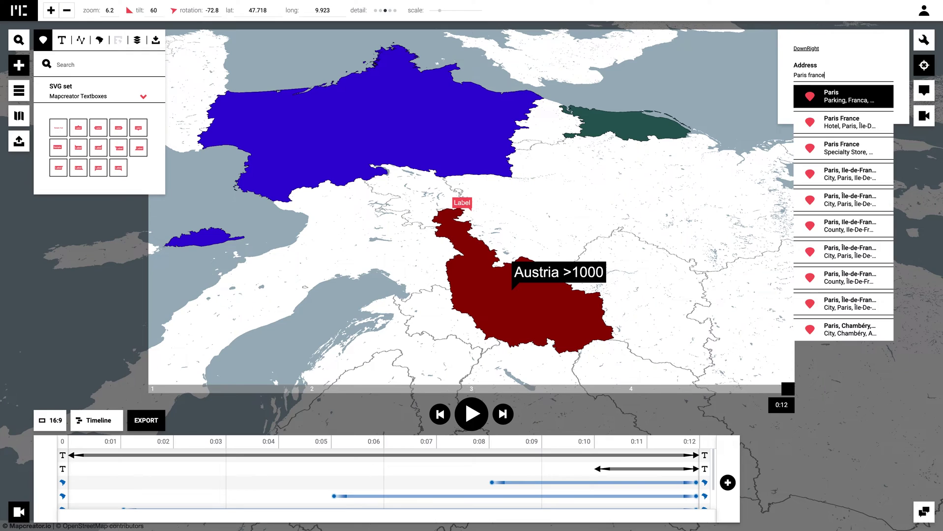
pyautogui.press('Return')
# Step: Style the label as 'Paris, France' with white background, black text and 200% scale
pyautogui.click(923, 40)
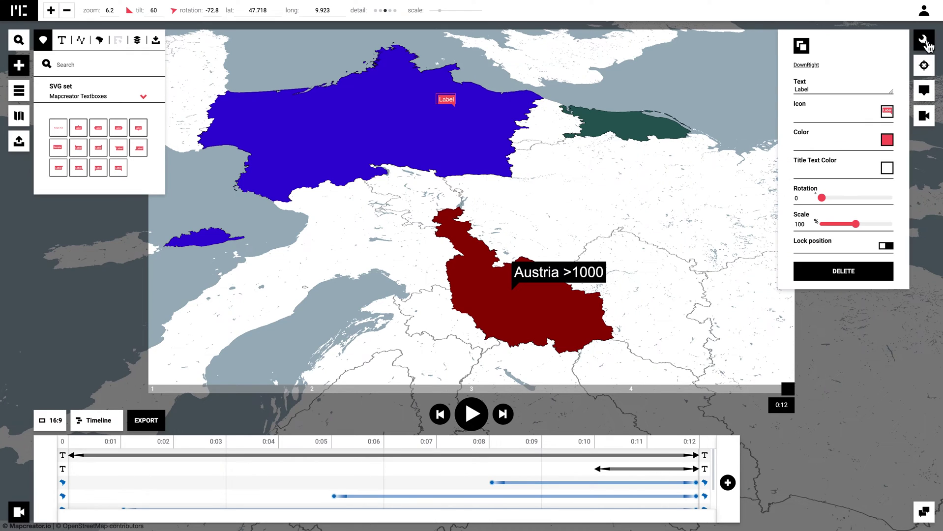
pyautogui.doubleClick(824, 90)
pyautogui.write('Paris, France')
pyautogui.click(887, 140)
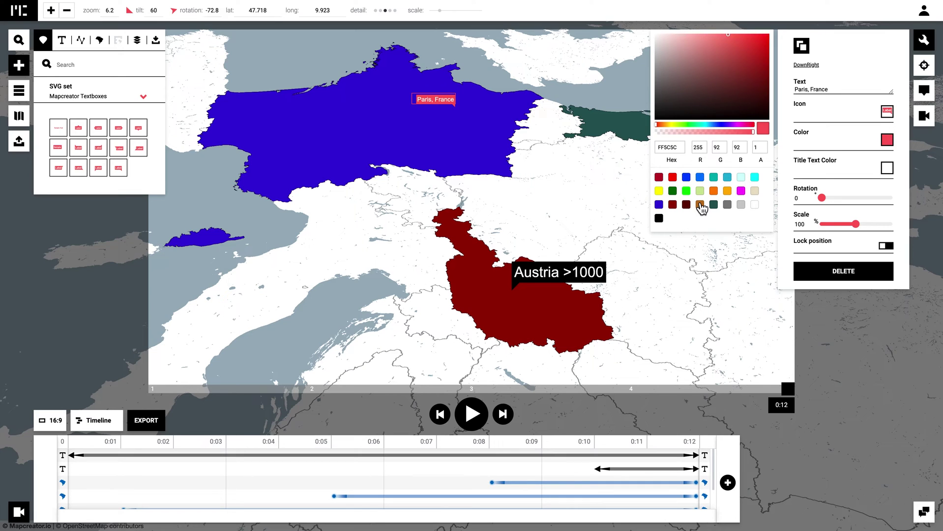
pyautogui.click(755, 207)
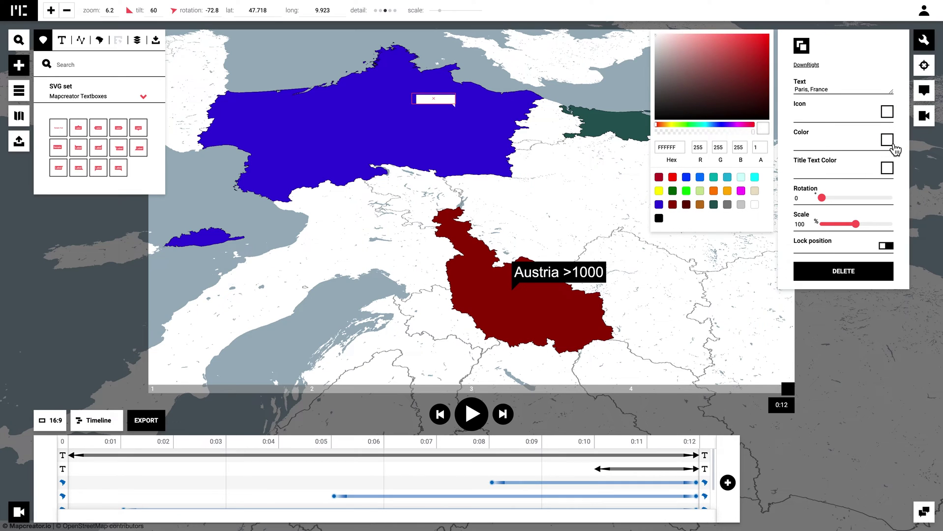
pyautogui.click(887, 140)
pyautogui.click(882, 169)
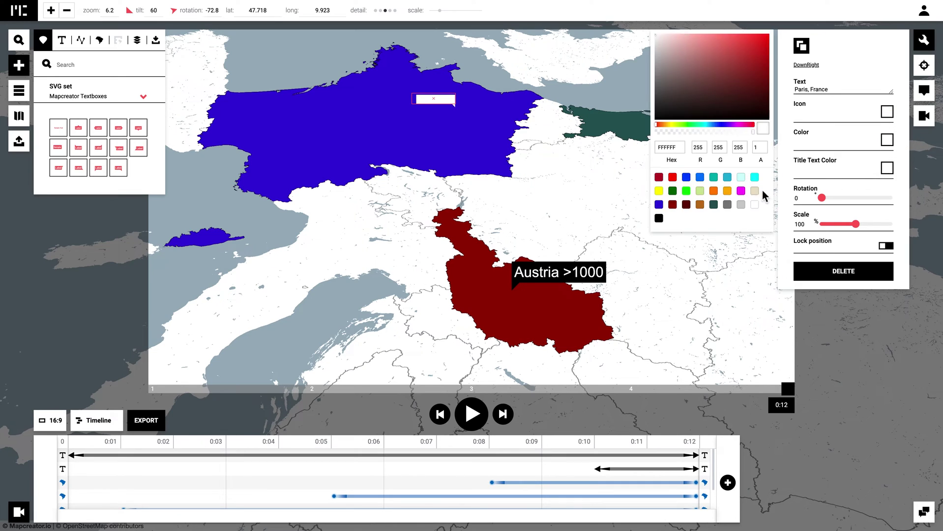
pyautogui.click(659, 219)
pyautogui.doubleClick(799, 224)
pyautogui.write('200')
# Step: Set the Paris label's entry time to 0:10
pyautogui.click(931, 118)
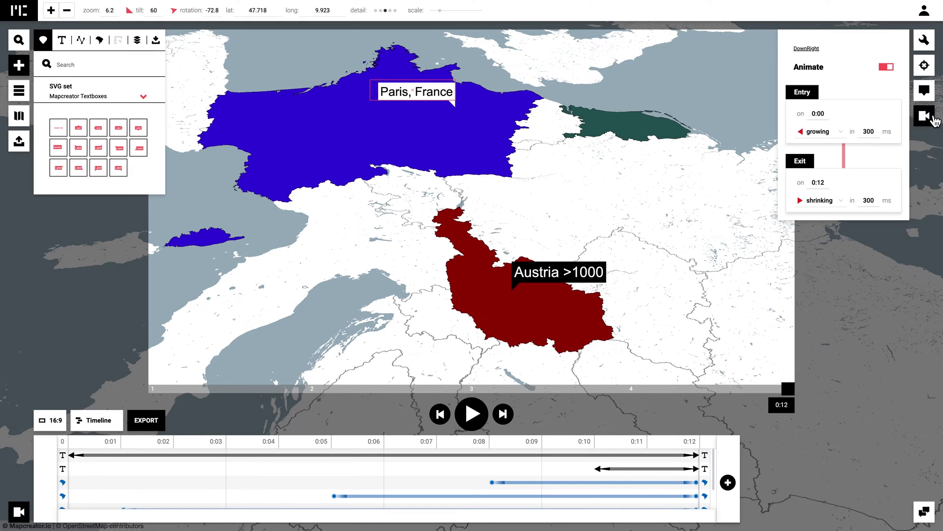
pyautogui.write('0:10')
pyautogui.click(684, 216)
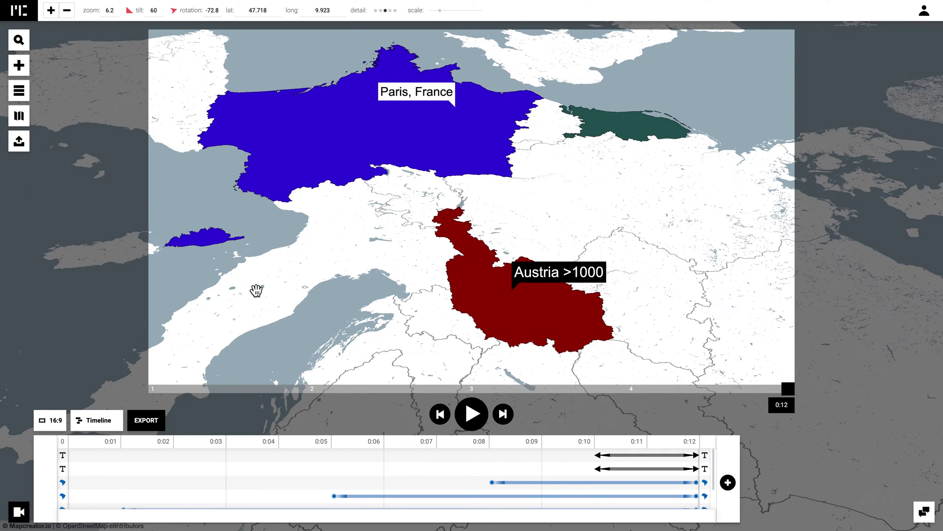
pyautogui.click(24, 73)
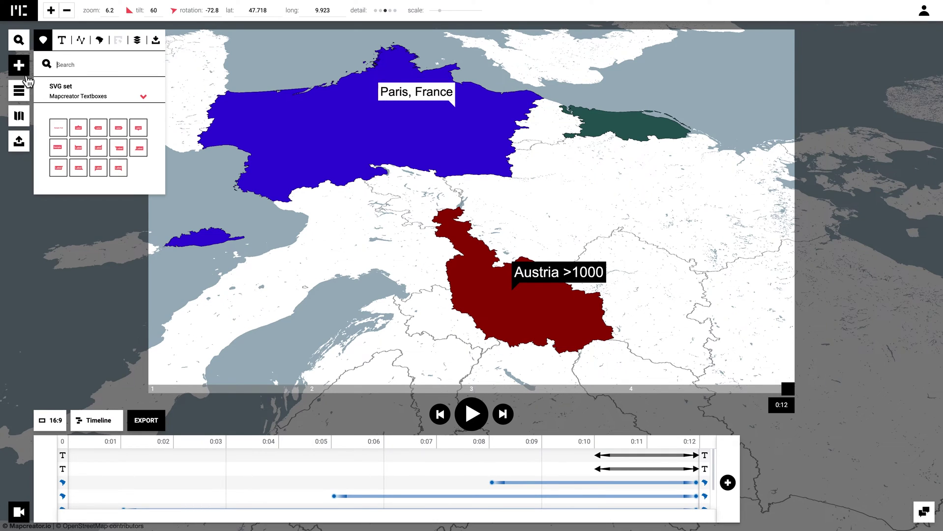
pyautogui.click(143, 97)
# Step: Add the Flame icon from Mapcreator Icons and place it on the green Netherlands
pyautogui.click(137, 89)
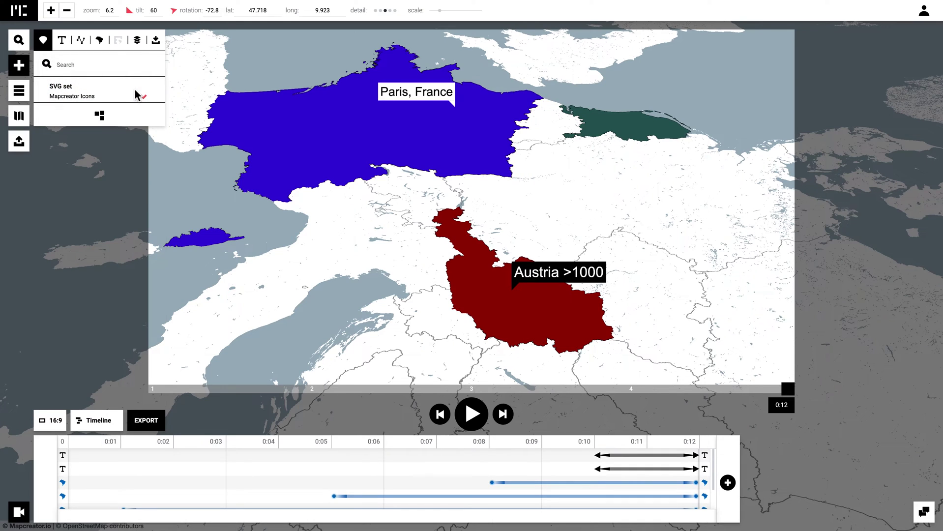
pyautogui.click(97, 66)
pyautogui.write('Flame')
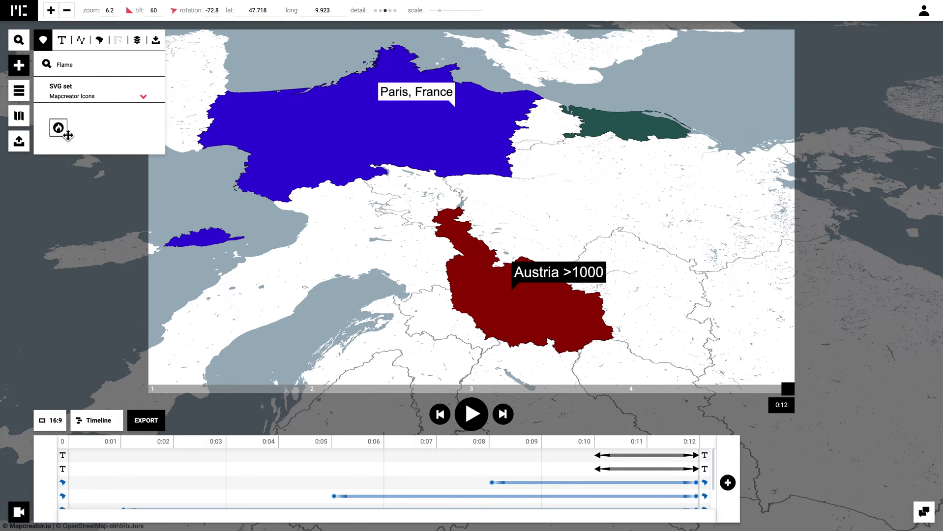
pyautogui.click(64, 132)
pyautogui.moveTo(472, 208); pyautogui.dragTo(556, 164)
pyautogui.moveTo(602, 133); pyautogui.dragTo(597, 121)
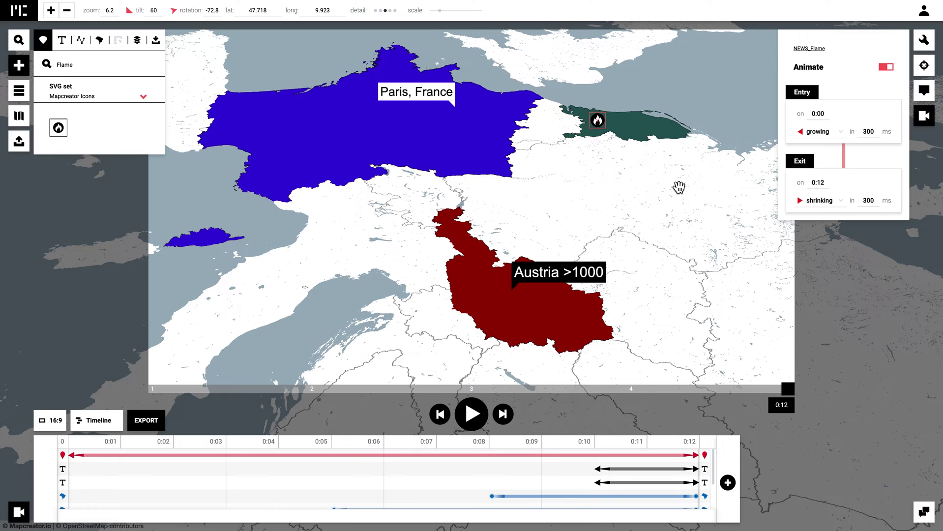
# Step: Set the flame icon's entry time to 0:10
pyautogui.click(930, 50)
pyautogui.doubleClick(799, 202)
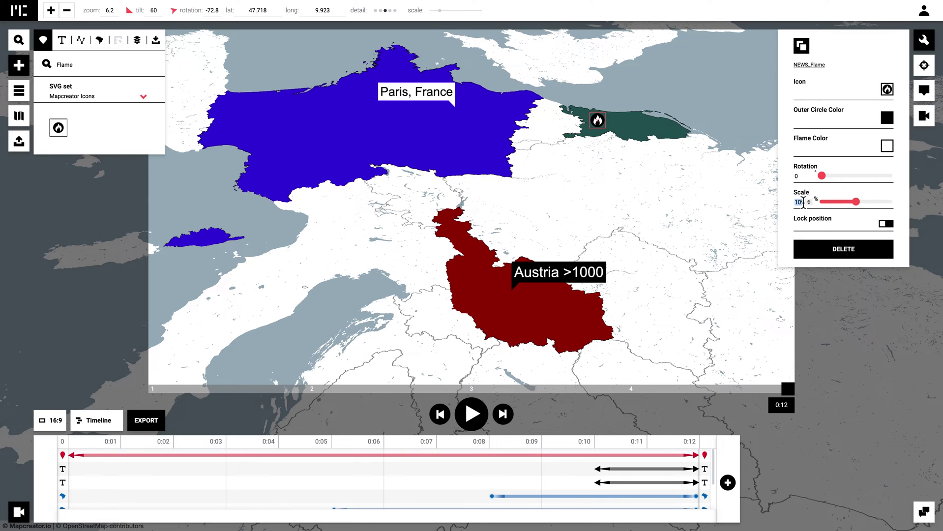
pyautogui.click(711, 233)
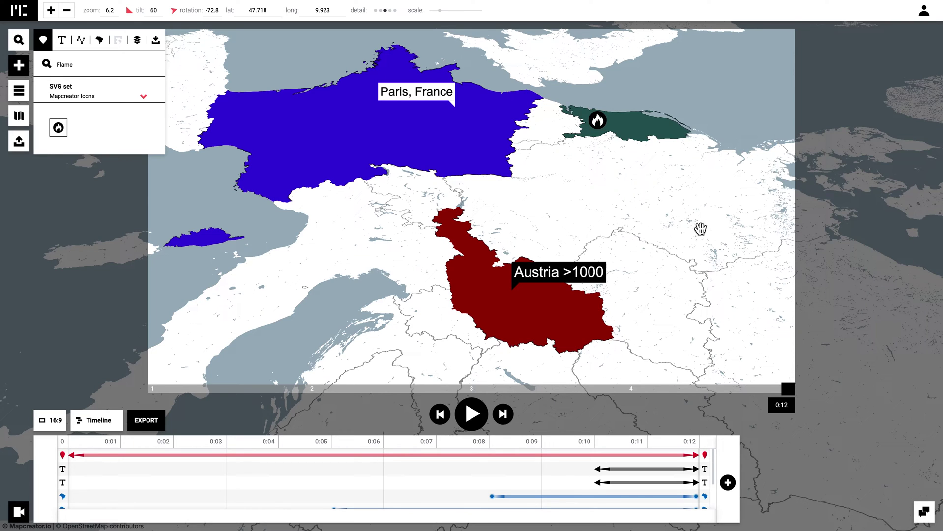
pyautogui.click(598, 120)
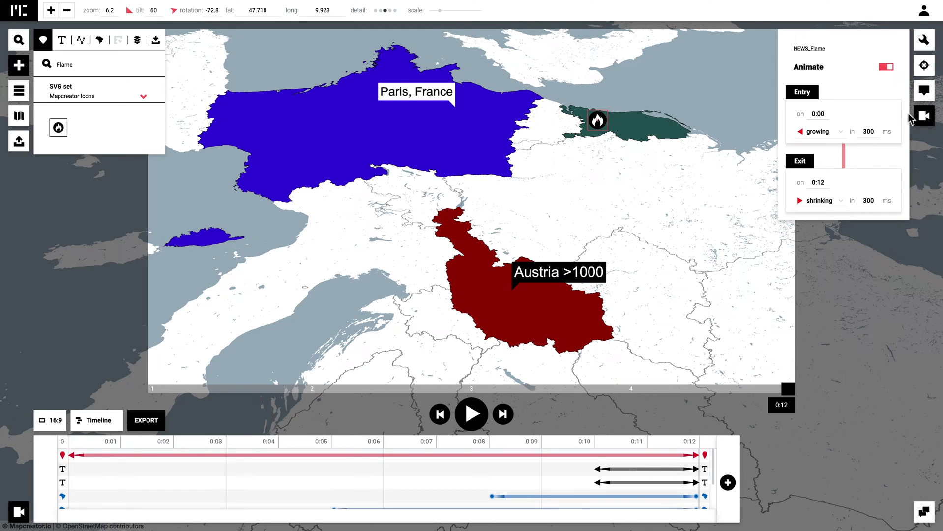
pyautogui.click(825, 112)
pyautogui.press('BackSpace')
pyautogui.press('BackSpace')
pyautogui.write('10')
pyautogui.click(658, 191)
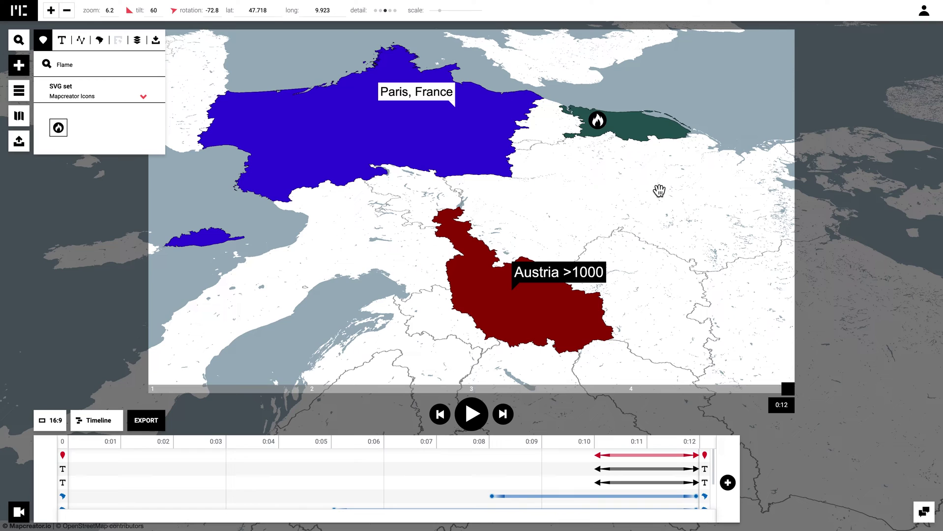
pyautogui.scroll(-2, 534, 487)
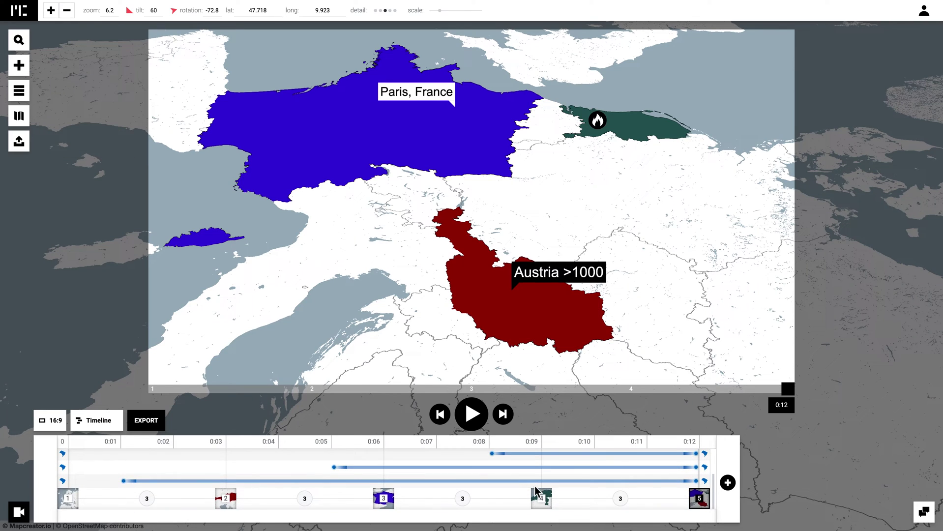
pyautogui.scroll(3, 535, 488)
# Step: Switch the bottom panel from Timeline to Keyframes thumbnails
pyautogui.scroll(-3, 534, 488)
pyautogui.click(96, 420)
pyautogui.click(103, 438)
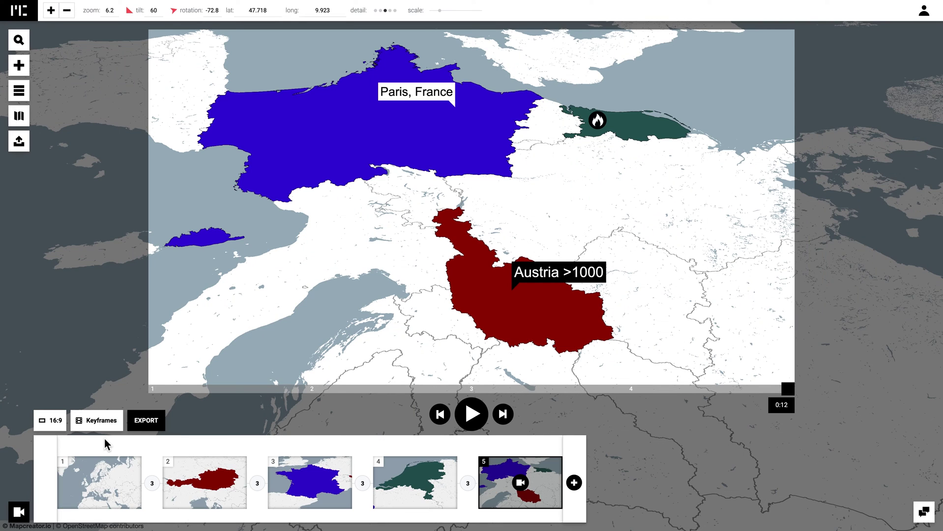
# Step: Step through the Europe, Austria, France, Netherlands and final keyframes, then play the preview
pyautogui.click(118, 497)
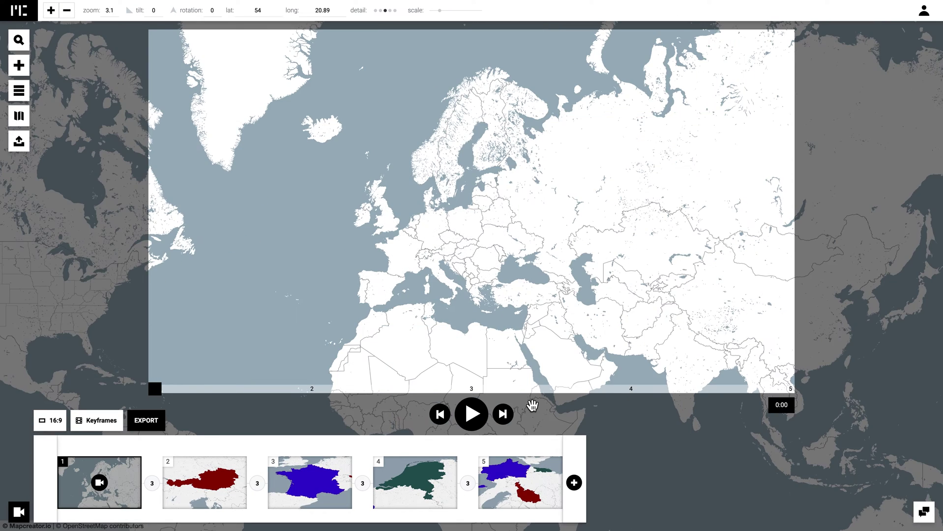
pyautogui.click(511, 419)
pyautogui.click(511, 418)
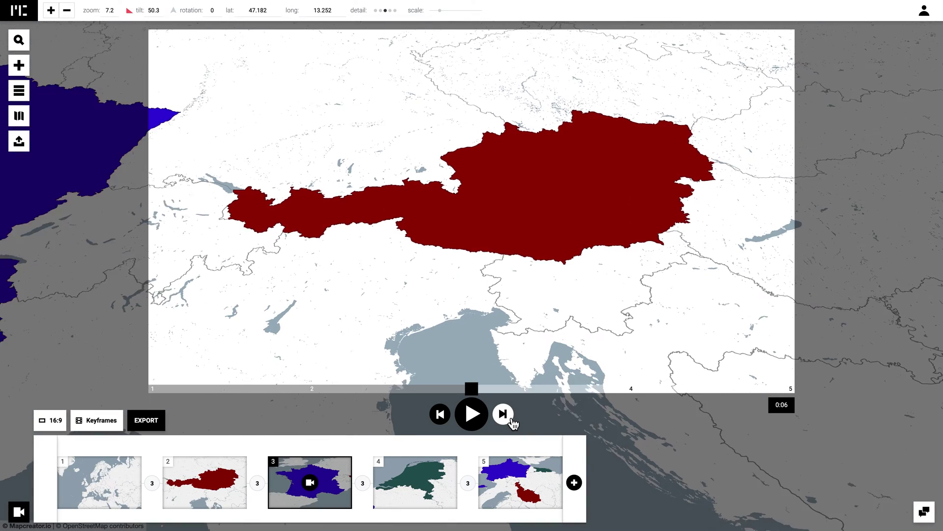
pyautogui.click(511, 419)
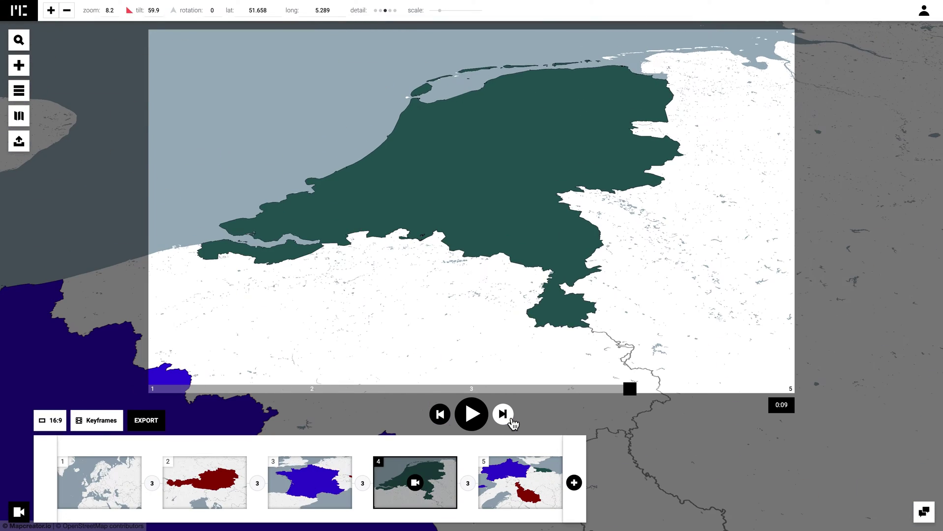
pyautogui.click(512, 419)
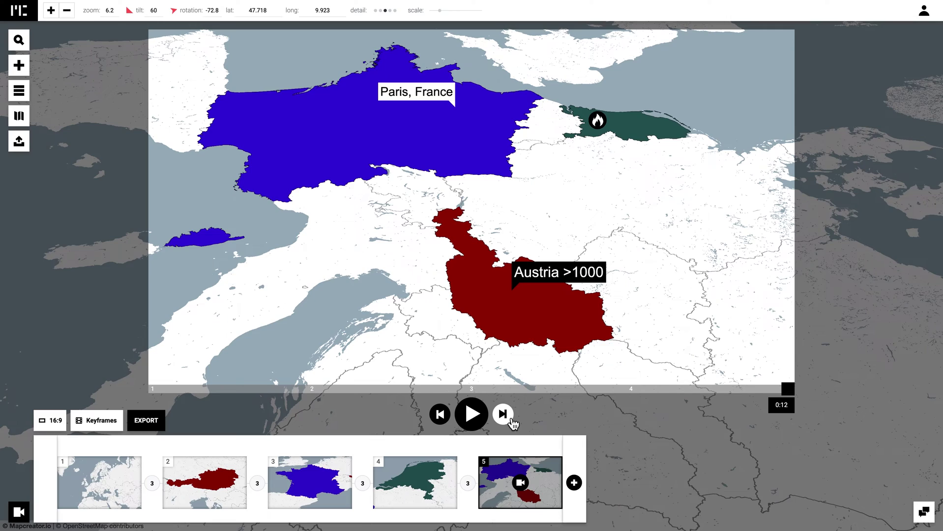
pyautogui.click(479, 424)
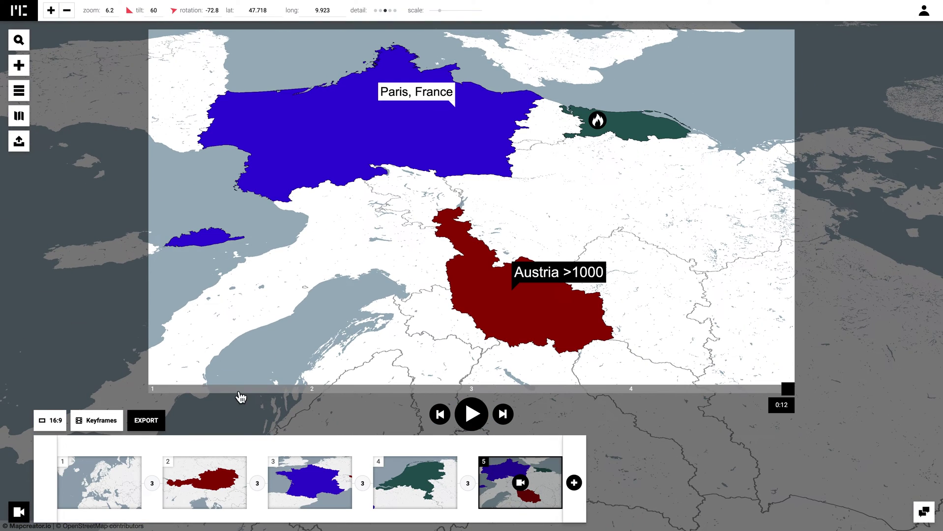
# Step: Export the animation as a 1920×1080 WEBM video at 30 FPS and start the download
pyautogui.click(18, 149)
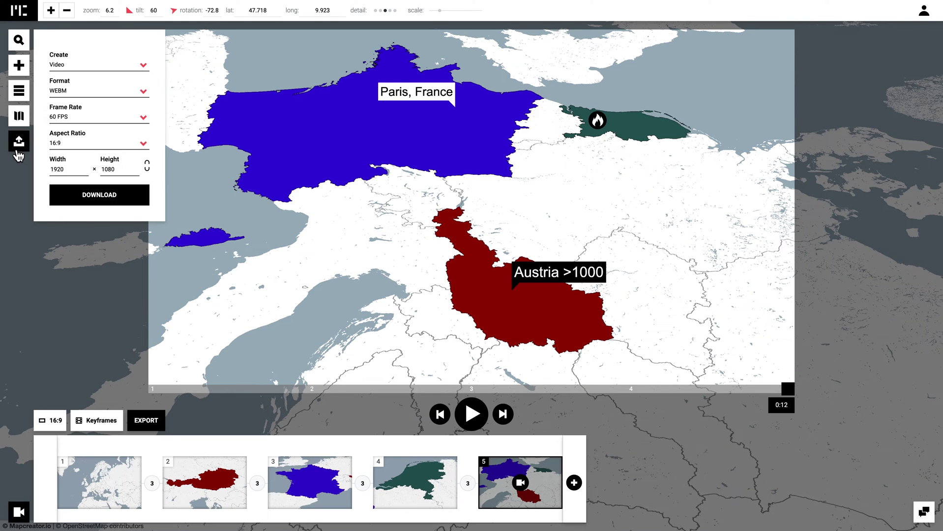
pyautogui.click(18, 152)
pyautogui.click(163, 427)
pyautogui.click(144, 67)
pyautogui.click(144, 67)
pyautogui.click(144, 93)
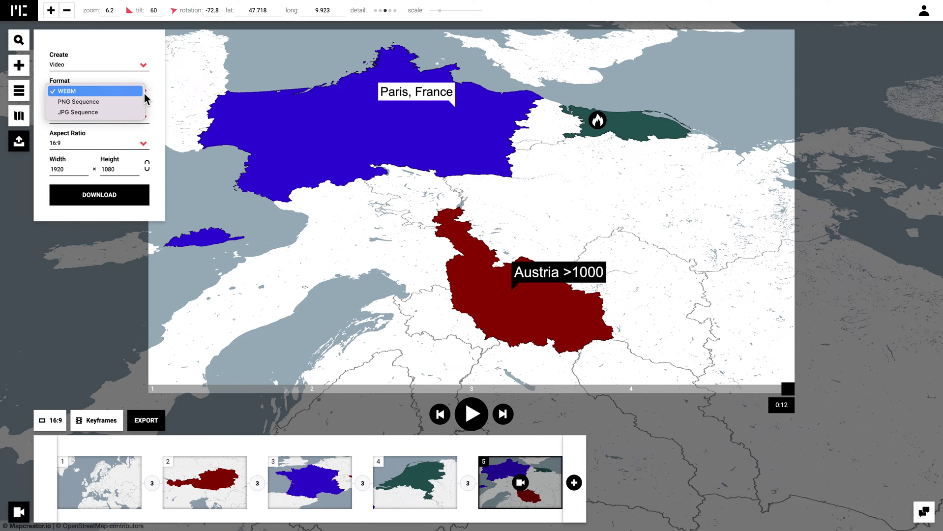
pyautogui.click(145, 99)
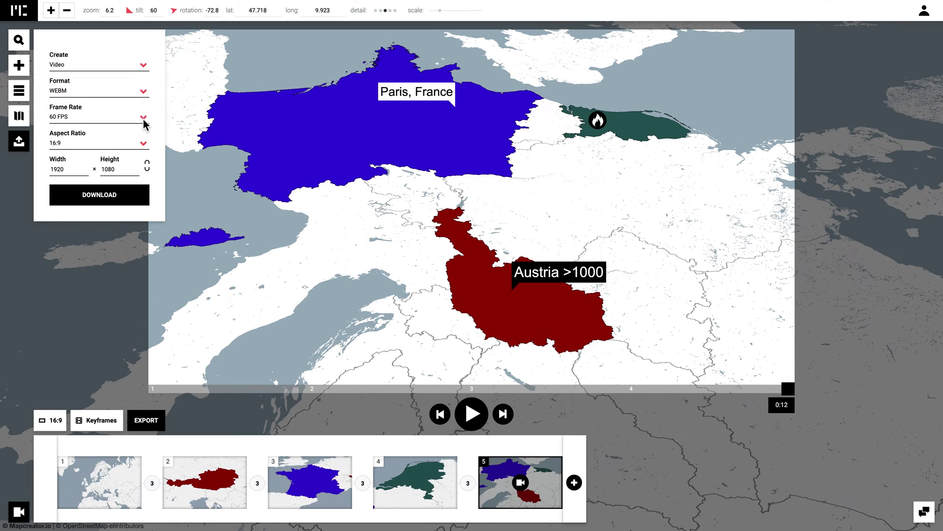
pyautogui.click(144, 120)
pyautogui.click(125, 99)
pyautogui.click(131, 197)
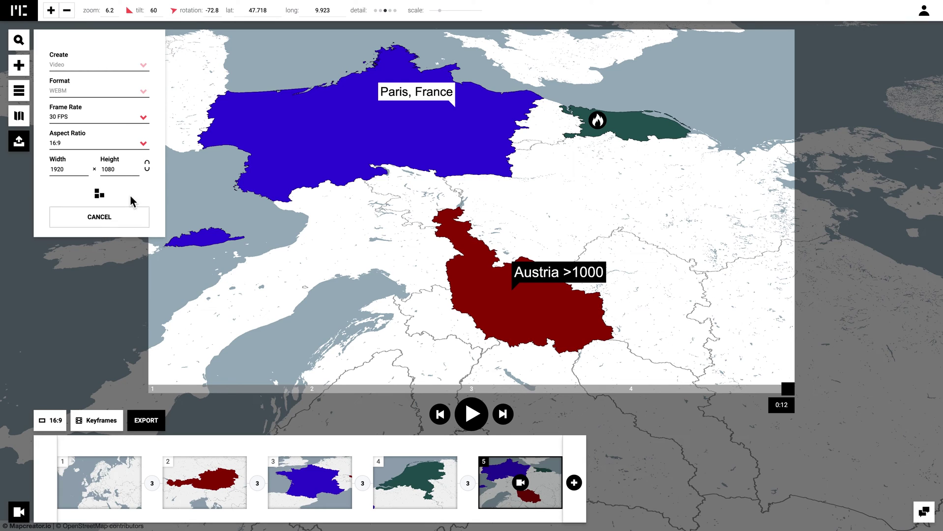